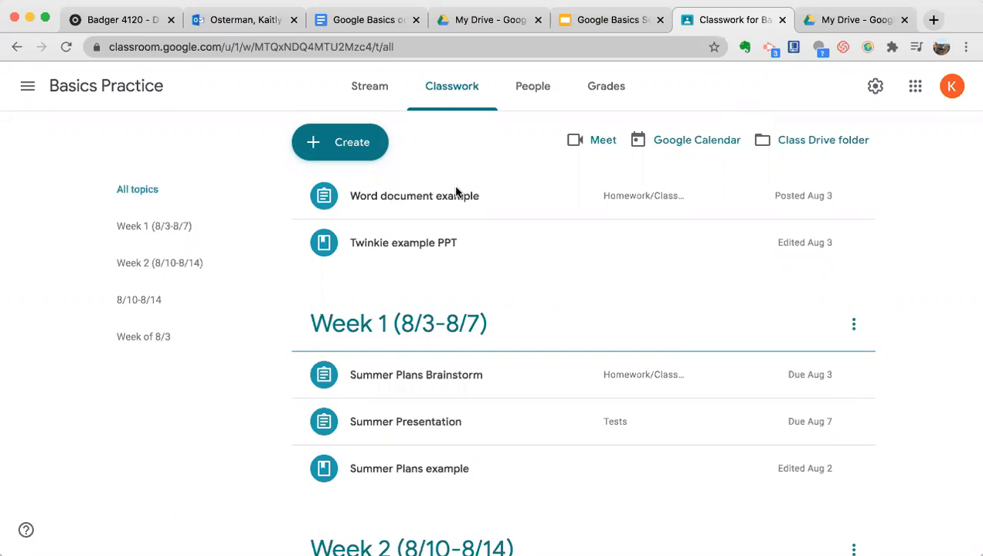
# Add a new classwork topic named Week 3 (8/17-8/21)
pyautogui.scroll(-3, 423, 285)
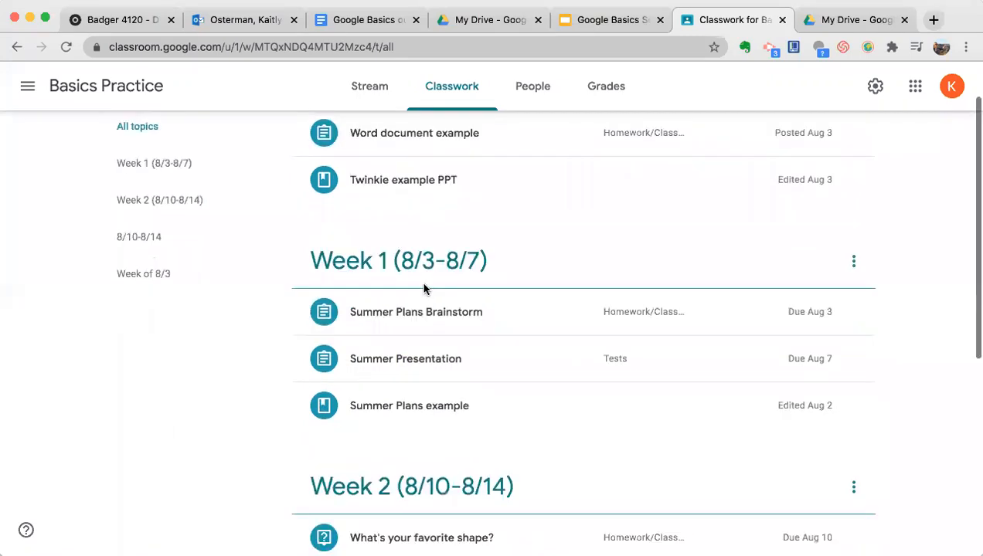
pyautogui.scroll(-1, 439, 283)
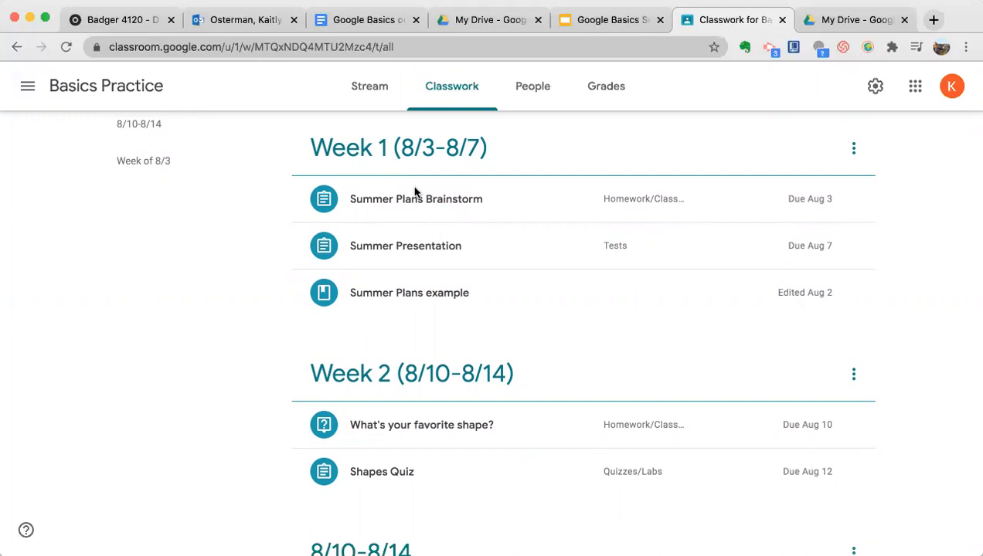
pyautogui.scroll(5, 415, 193)
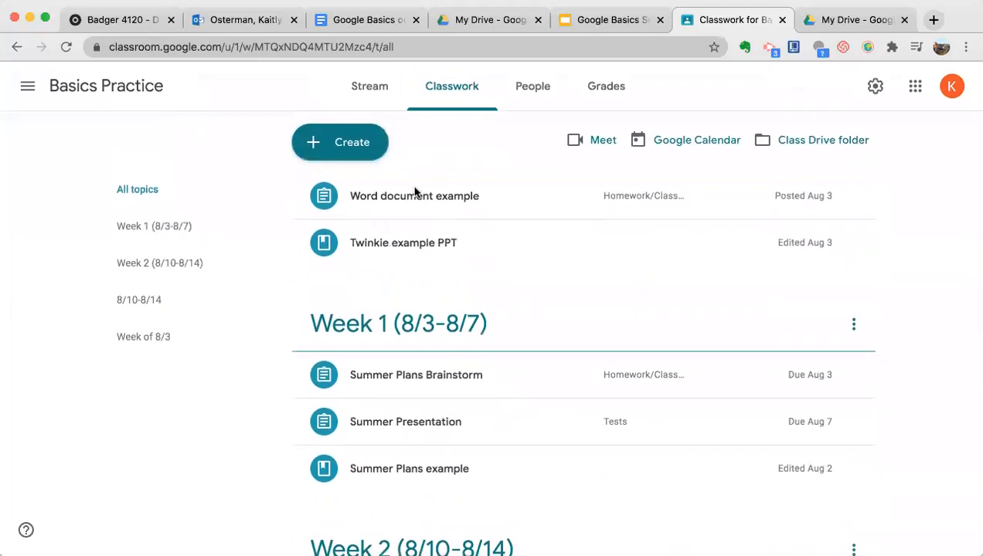
pyautogui.click(332, 156)
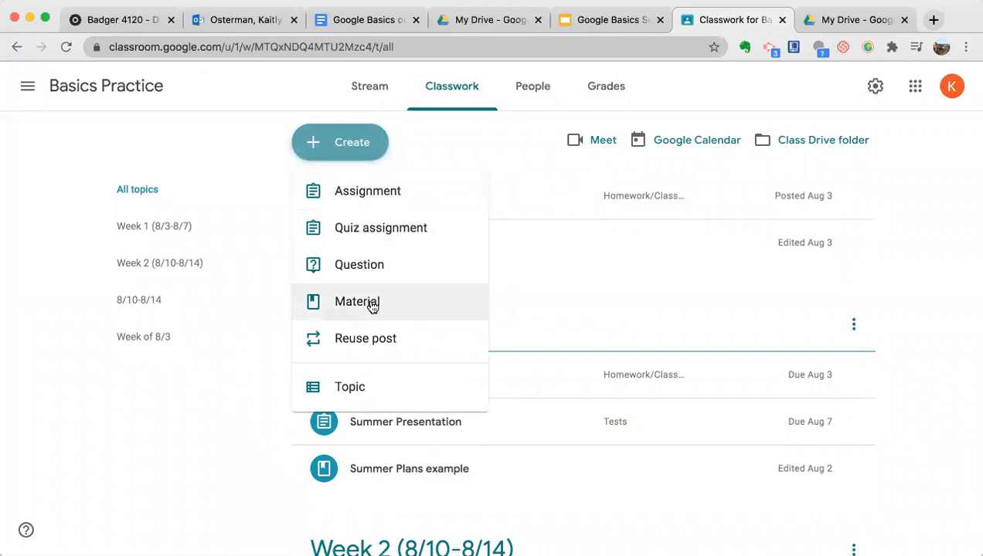
pyautogui.click(386, 387)
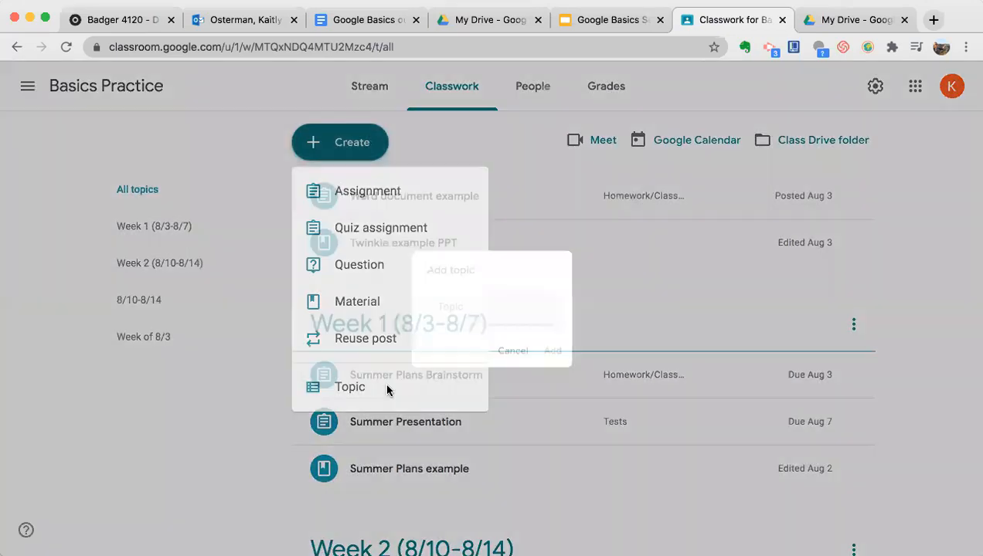
pyautogui.write('Week 3 (8/17-8/21')
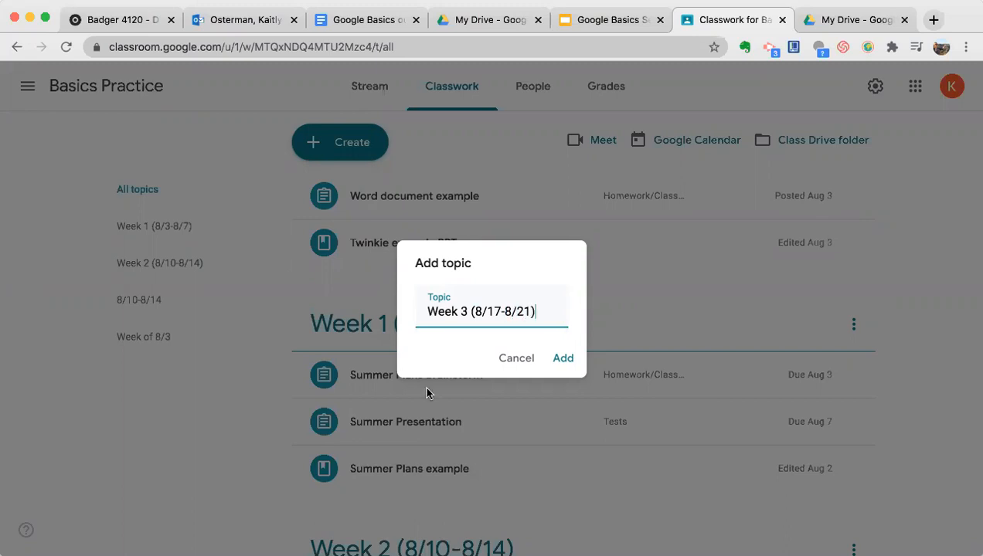
pyautogui.click(564, 357)
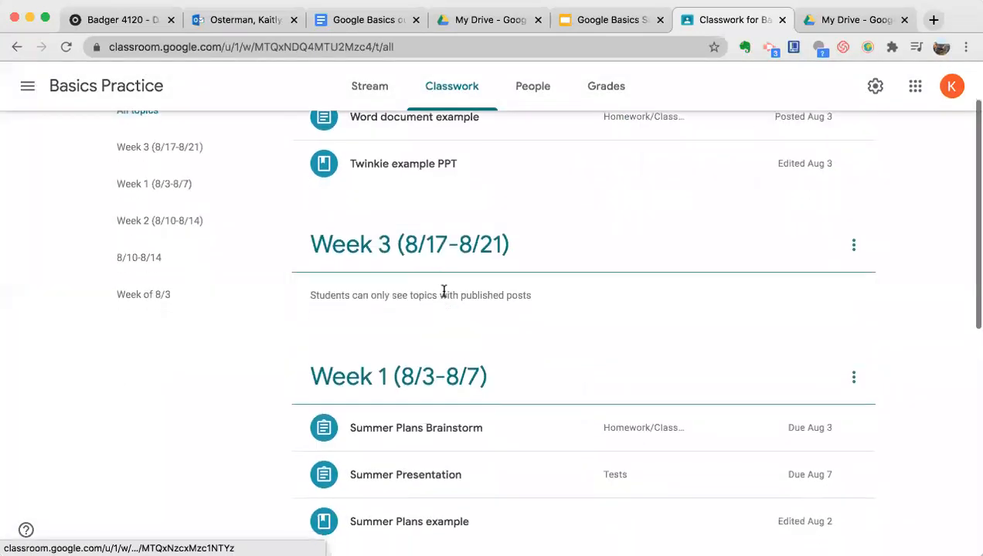
# Move the Week 3 (8/17-8/21) topic below the Week 2 (8/10-8/14) topic
pyautogui.moveTo(452, 267); pyautogui.dragTo(456, 474)
pyautogui.scroll(-3, 417, 358)
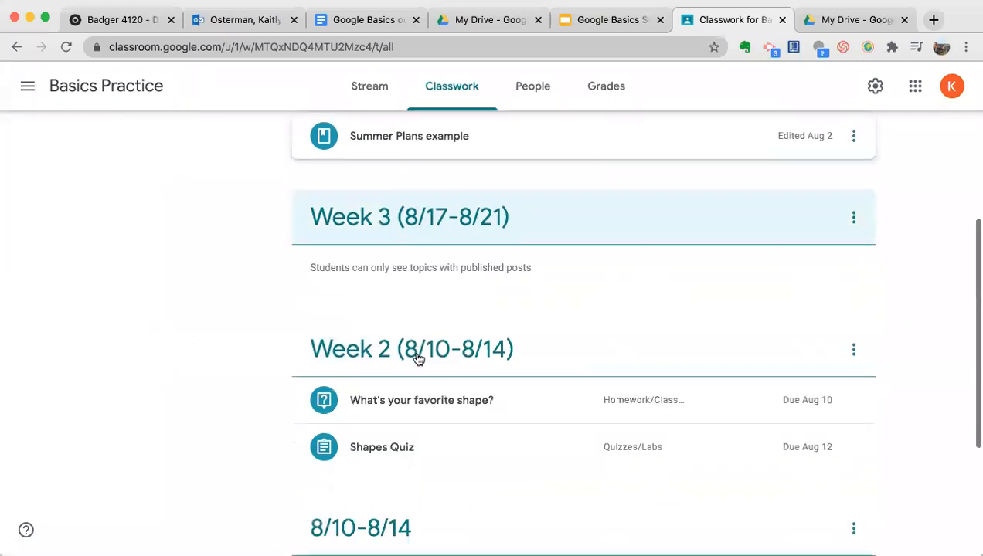
pyautogui.scroll(3, 418, 358)
pyautogui.moveTo(436, 436); pyautogui.dragTo(450, 184)
pyautogui.moveTo(455, 246); pyautogui.dragTo(433, 510)
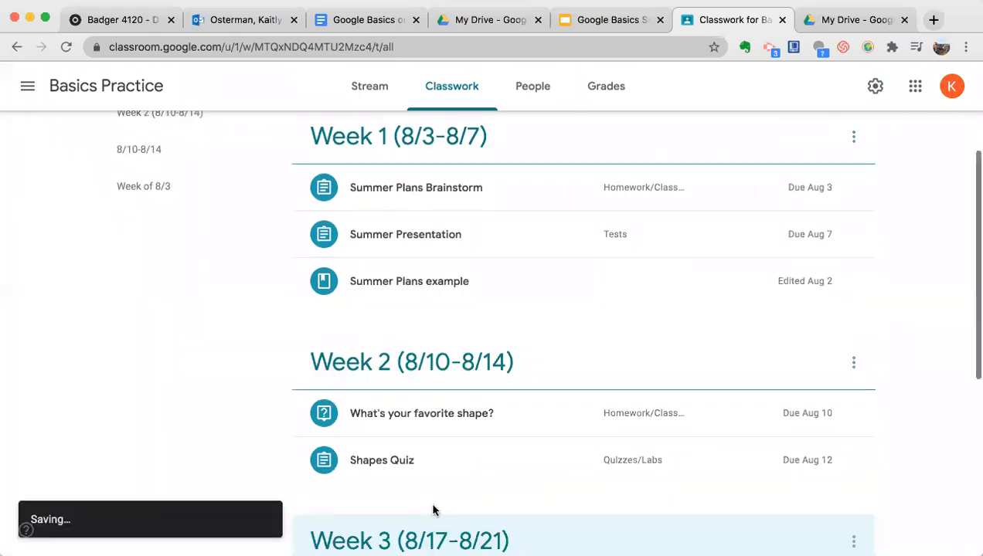
# Look through the classwork page to examine the chronological order of the weekly topics and their posts
pyautogui.scroll(-3, 434, 506)
pyautogui.scroll(7, 418, 375)
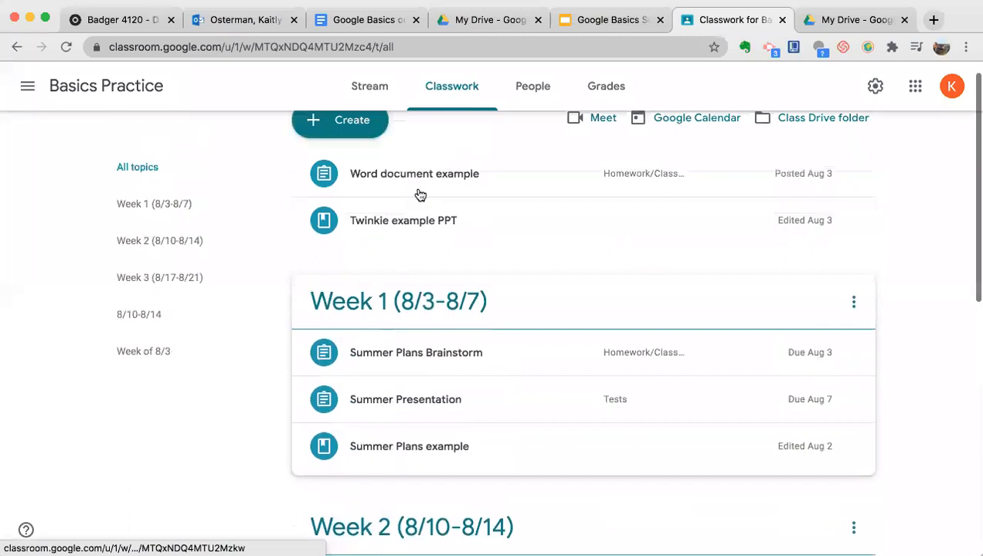
pyautogui.scroll(1, 445, 328)
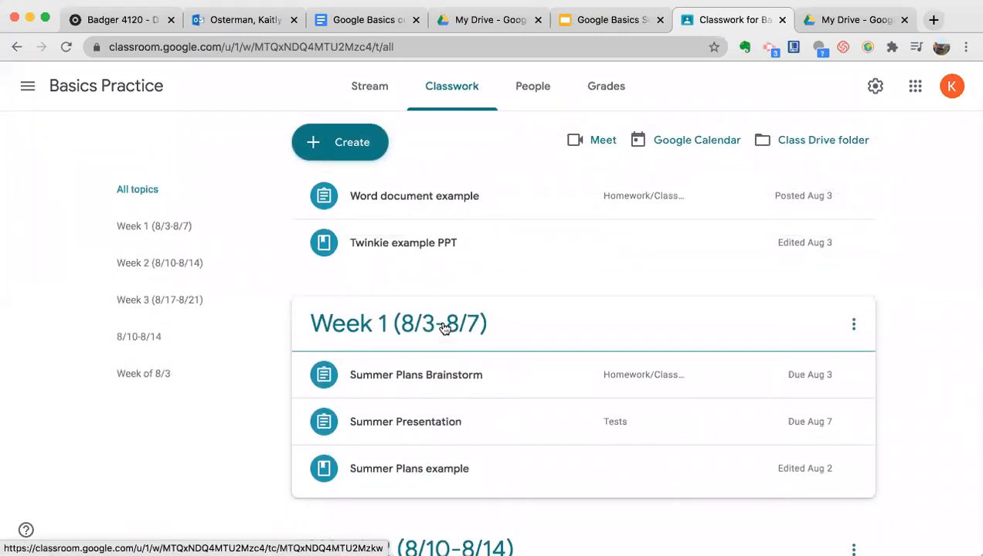
pyautogui.scroll(-1, 445, 328)
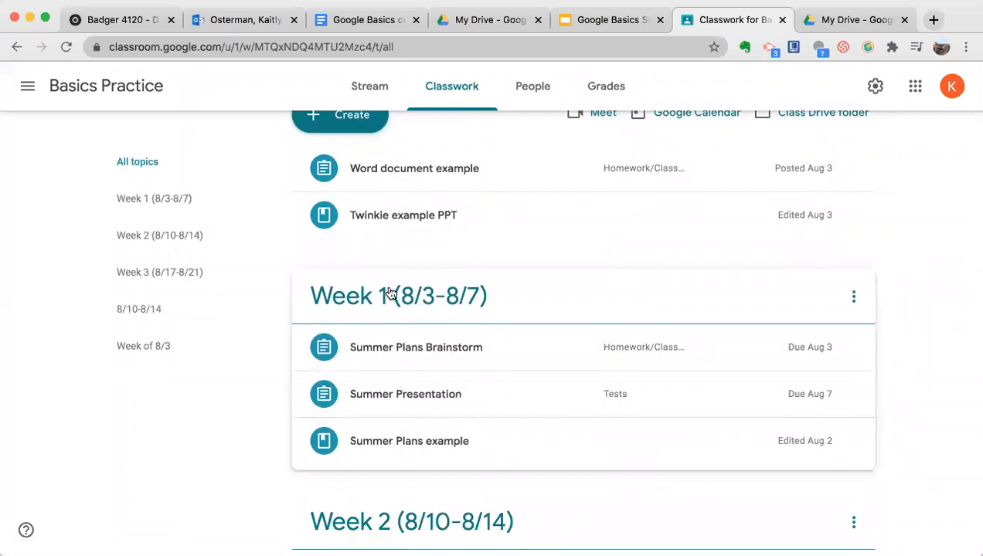
pyautogui.scroll(-3, 394, 356)
pyautogui.scroll(4, 397, 400)
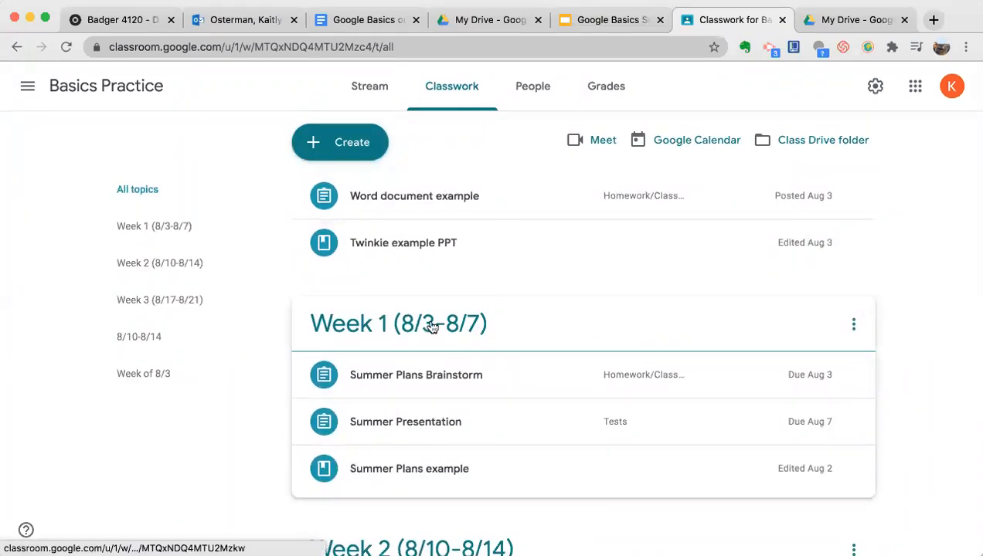
pyautogui.scroll(-10, 431, 326)
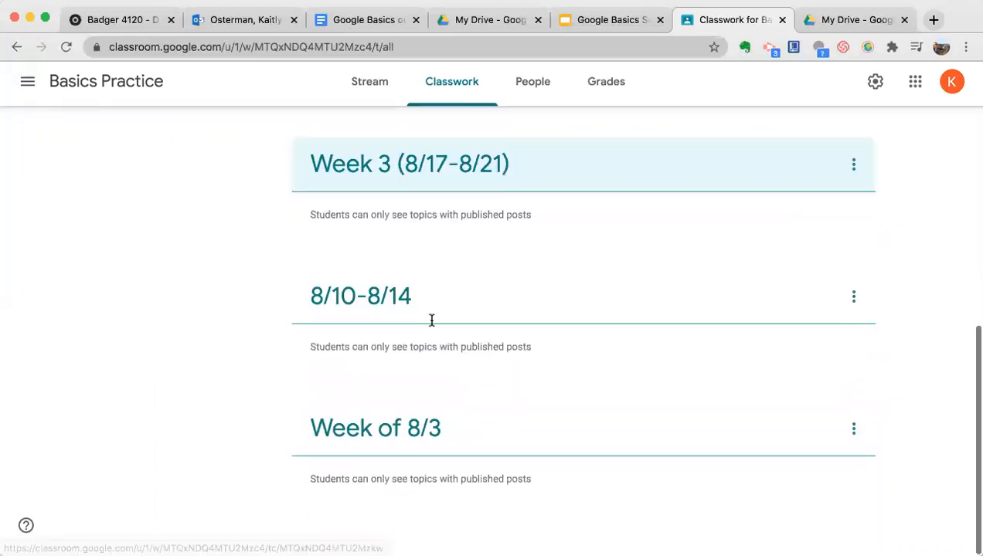
pyautogui.scroll(10, 432, 326)
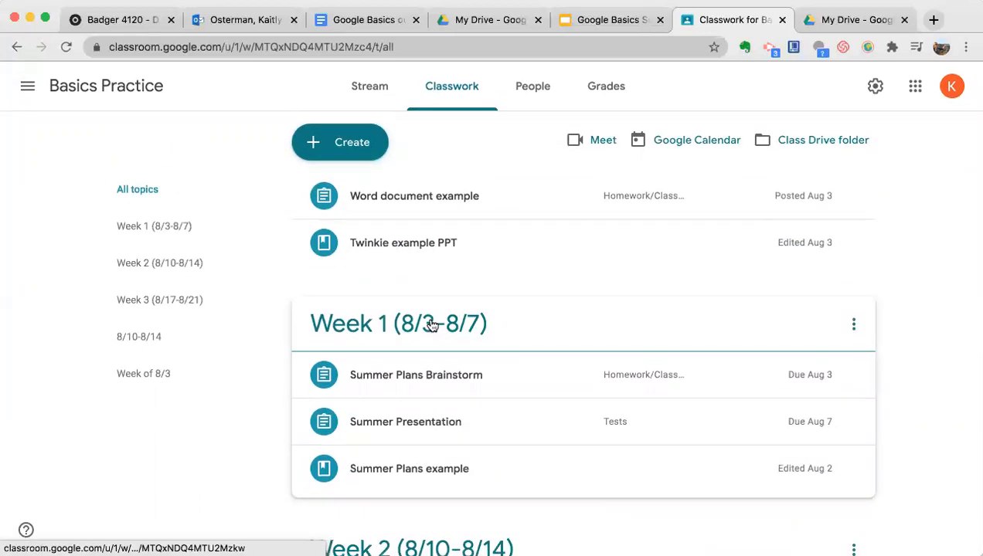
pyautogui.scroll(-10, 431, 326)
pyautogui.scroll(10, 431, 131)
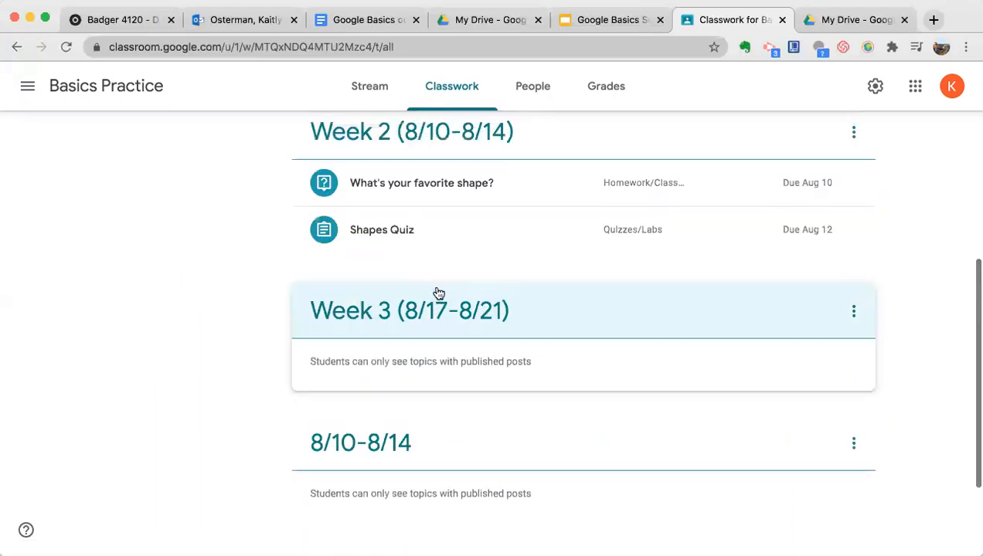
pyautogui.scroll(2, 436, 292)
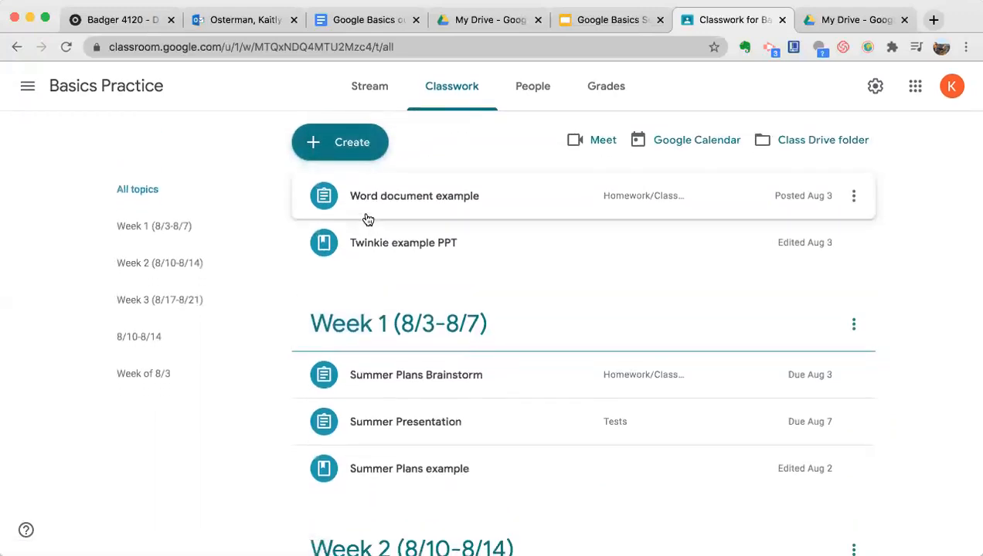
# Reorder the topics newest first: Week 3 (8/17-8/21), Week 2 (8/10-8/14), Week 1 (8/3-8/7)
pyautogui.scroll(-5, 417, 357)
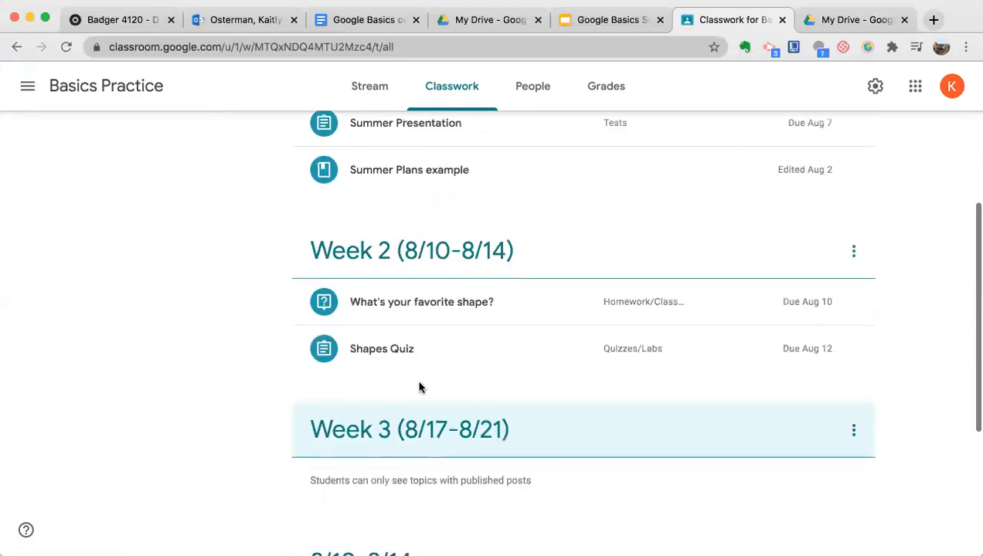
pyautogui.moveTo(418, 433); pyautogui.dragTo(407, 181)
pyautogui.moveTo(399, 335); pyautogui.dragTo(406, 180)
pyautogui.scroll(-5, 432, 358)
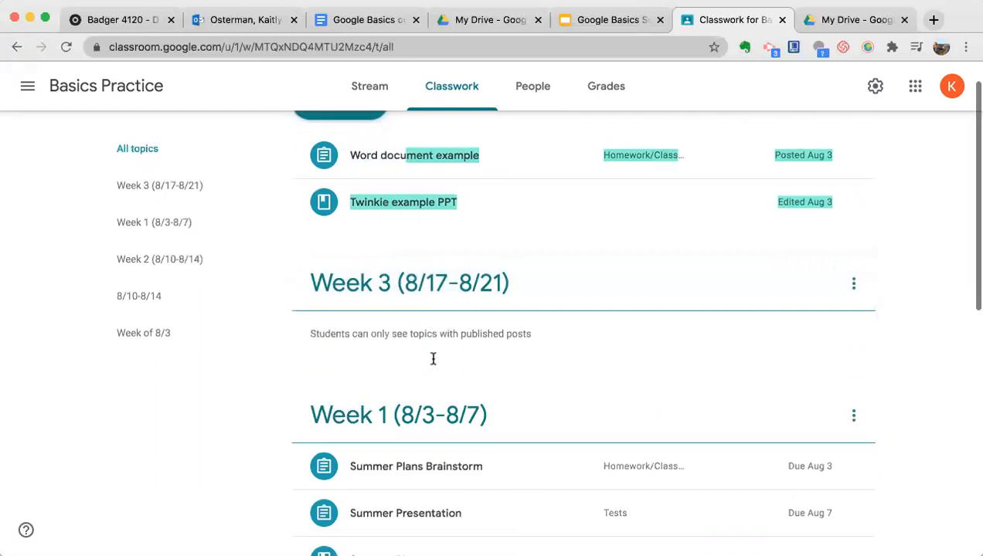
pyautogui.moveTo(430, 400); pyautogui.dragTo(428, 194)
pyautogui.scroll(3, 422, 340)
pyautogui.scroll(-4, 248, 408)
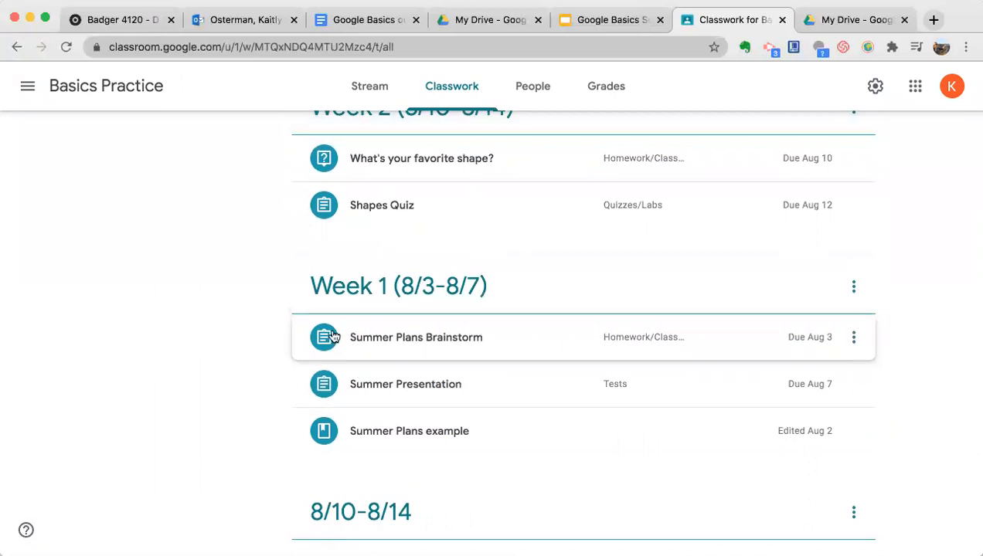
# Start a new material post with the title Review
pyautogui.scroll(4, 332, 337)
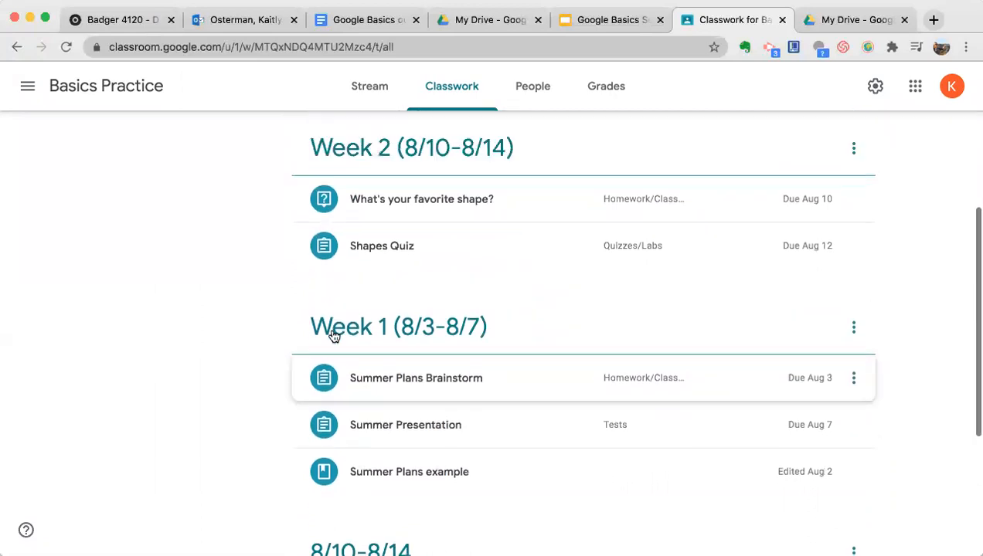
pyautogui.scroll(3, 340, 321)
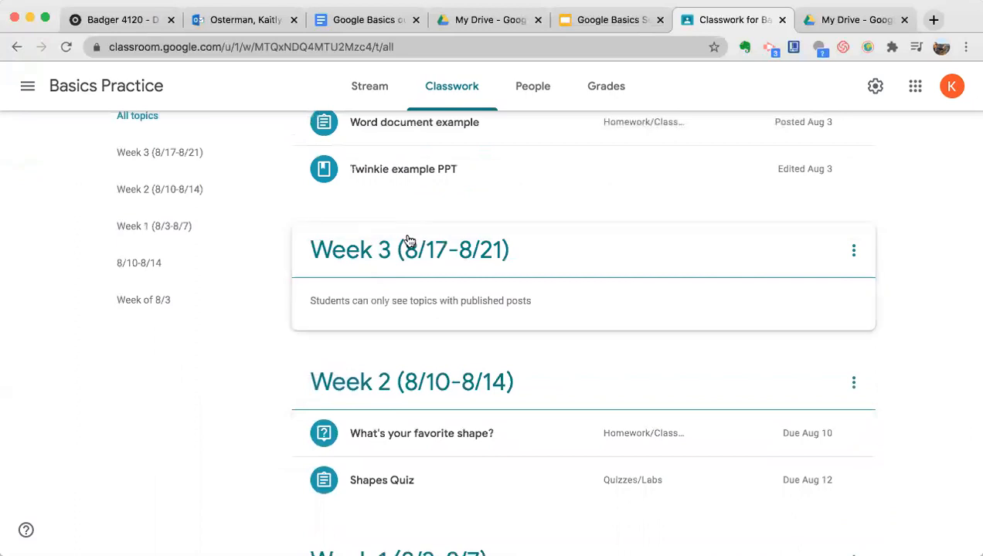
pyautogui.scroll(2, 408, 248)
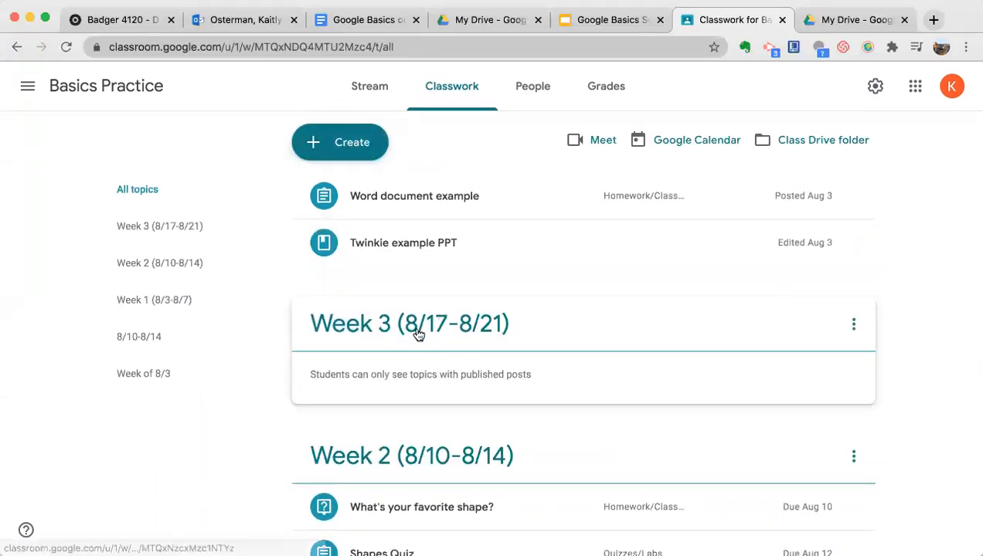
pyautogui.click(327, 141)
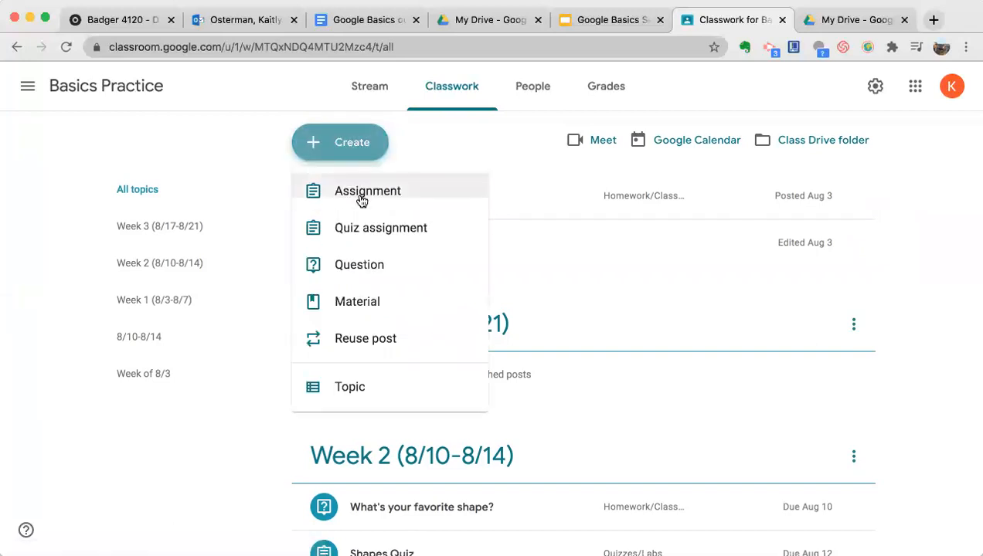
pyautogui.click(365, 319)
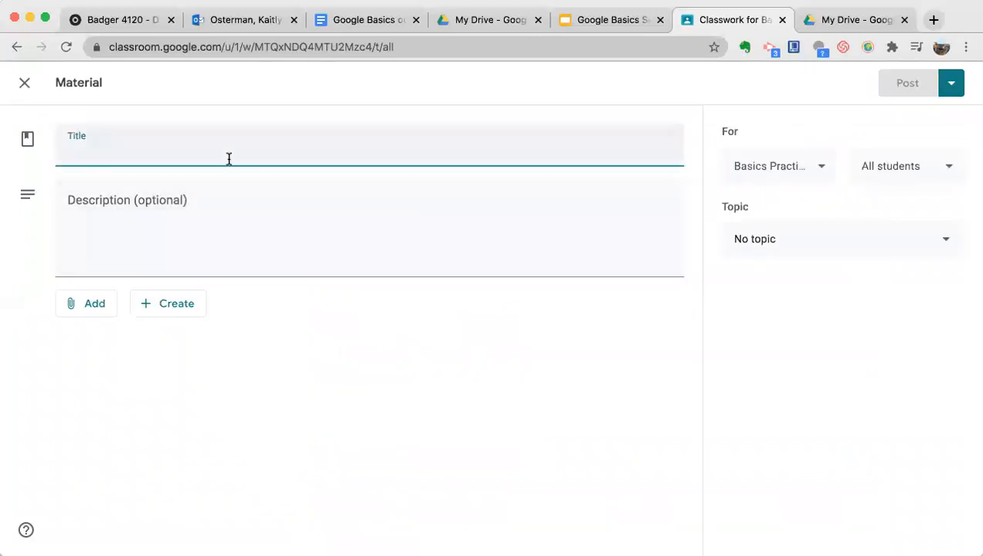
pyautogui.write('Reiv')
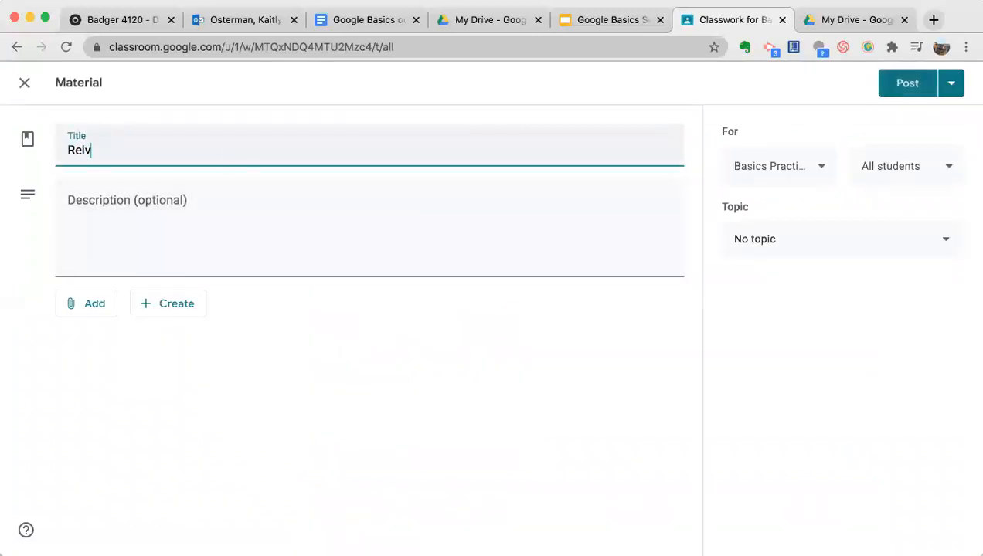
pyautogui.press('BackSpace')
pyautogui.press('BackSpace')
pyautogui.write('view')
pyautogui.click(246, 241)
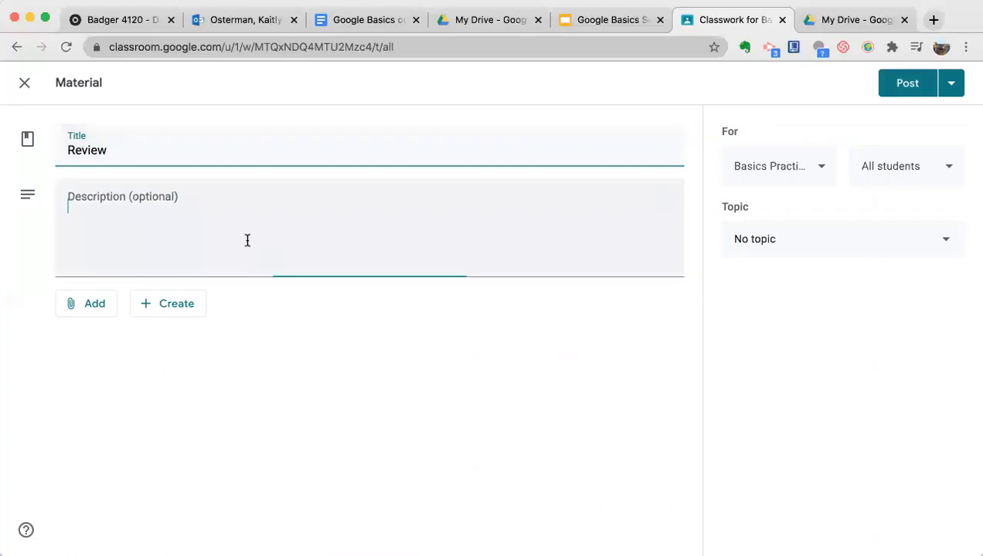
# Attach the Back to School Night Google Slides file from the 0-Levittown folder in Google Drive to the material
pyautogui.click(111, 306)
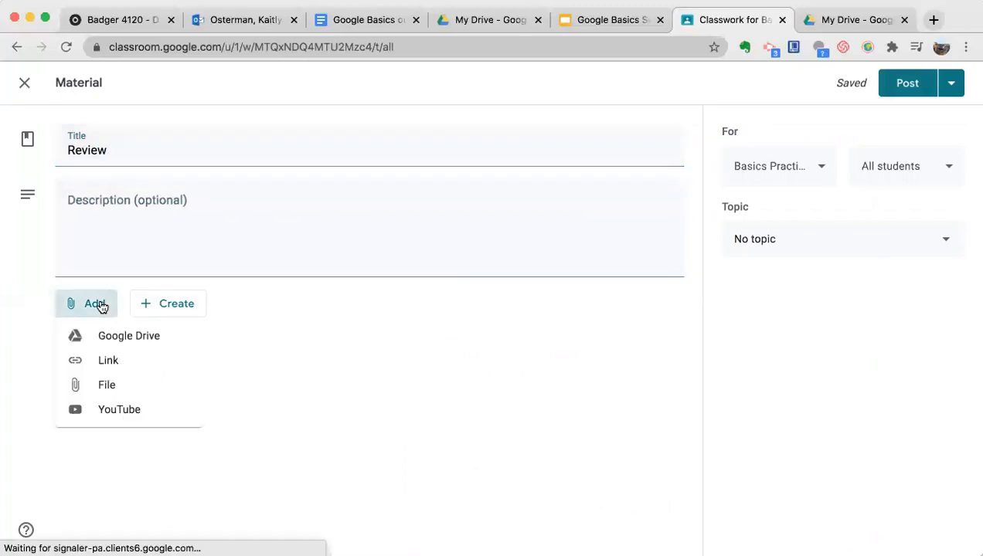
pyautogui.click(100, 346)
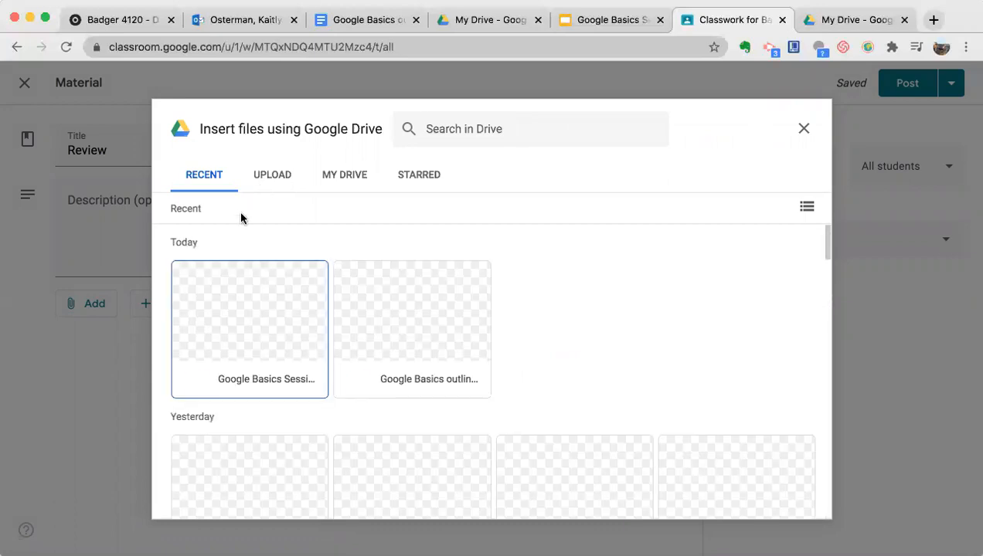
pyautogui.click(360, 175)
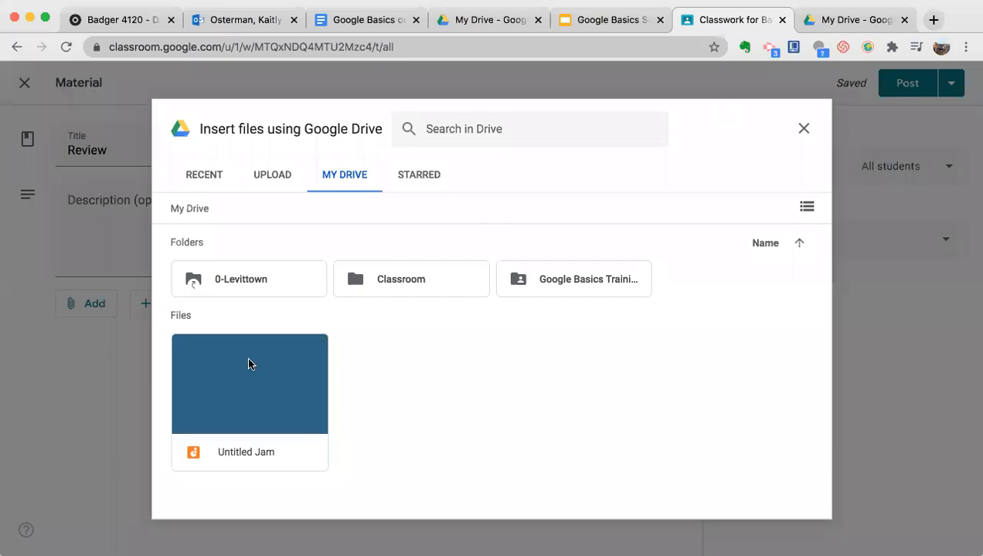
pyautogui.doubleClick(228, 281)
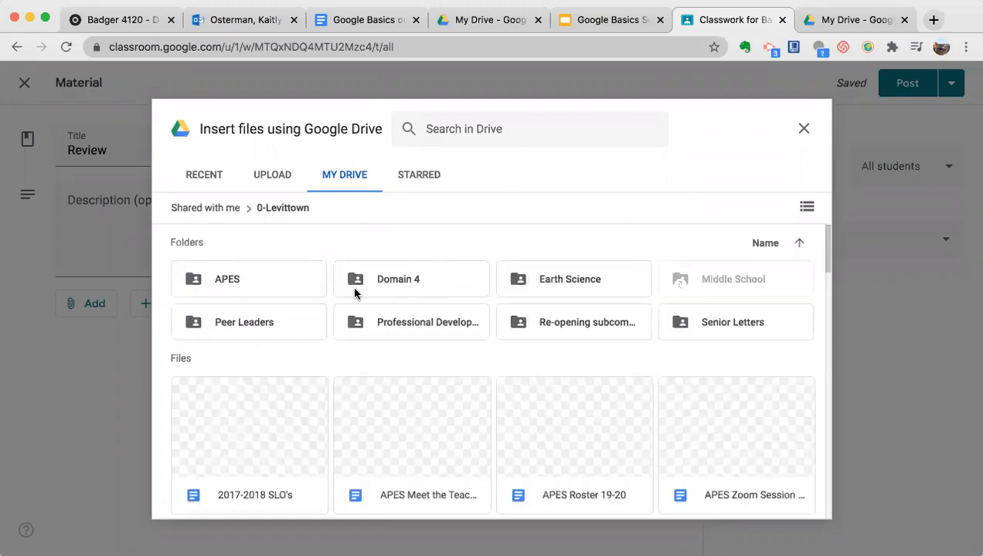
pyautogui.scroll(-3, 274, 393)
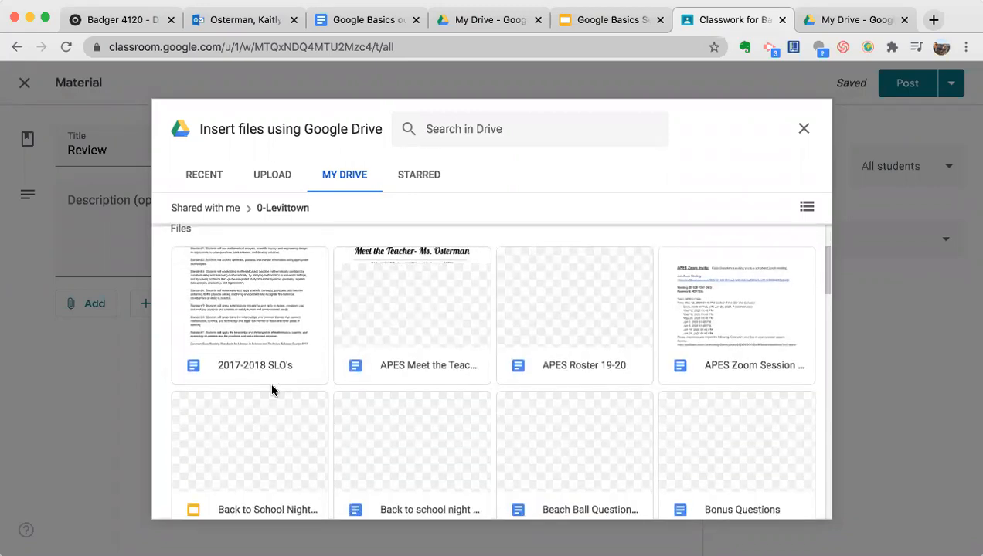
pyautogui.scroll(-1, 393, 319)
pyautogui.click(265, 410)
pyautogui.scroll(-5, 265, 409)
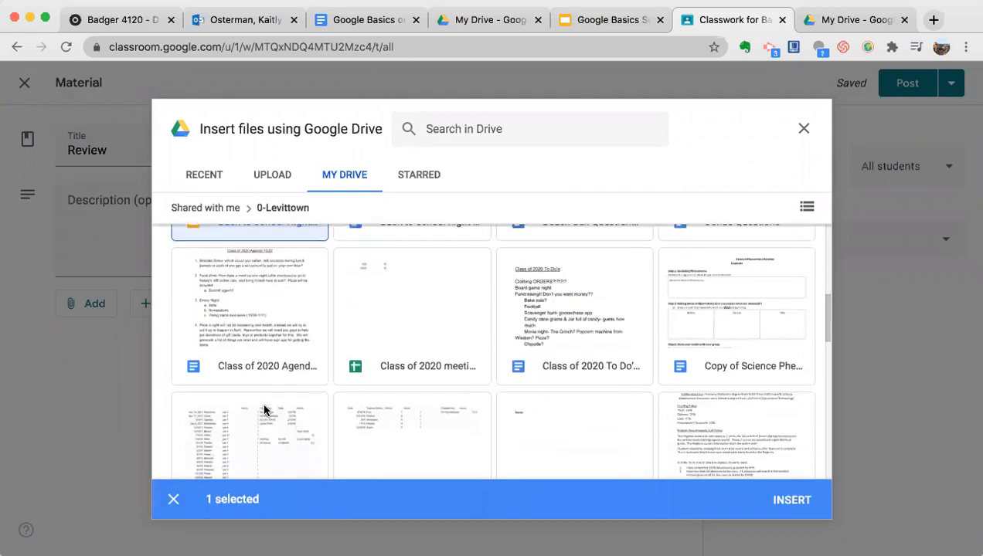
pyautogui.scroll(-2, 265, 409)
pyautogui.scroll(6, 265, 409)
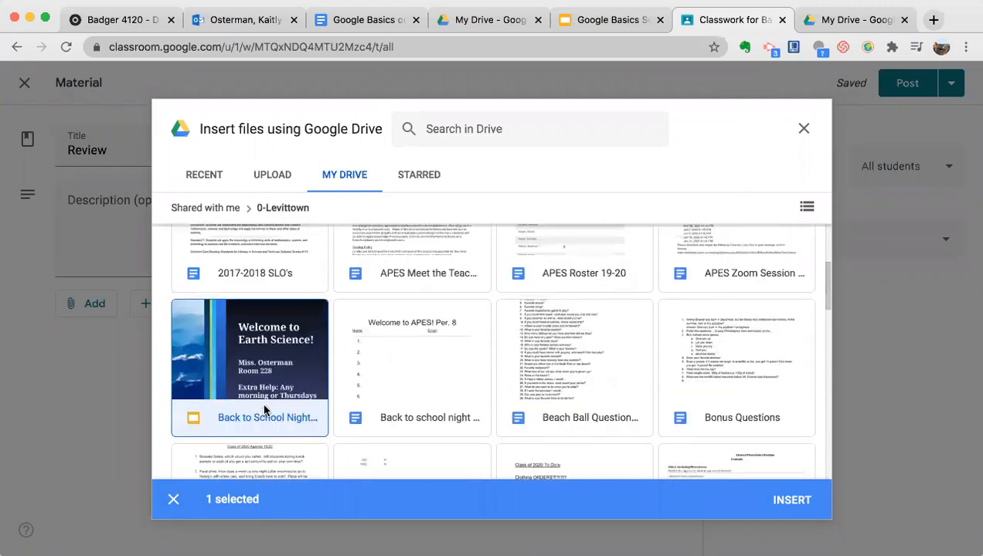
pyautogui.click(792, 500)
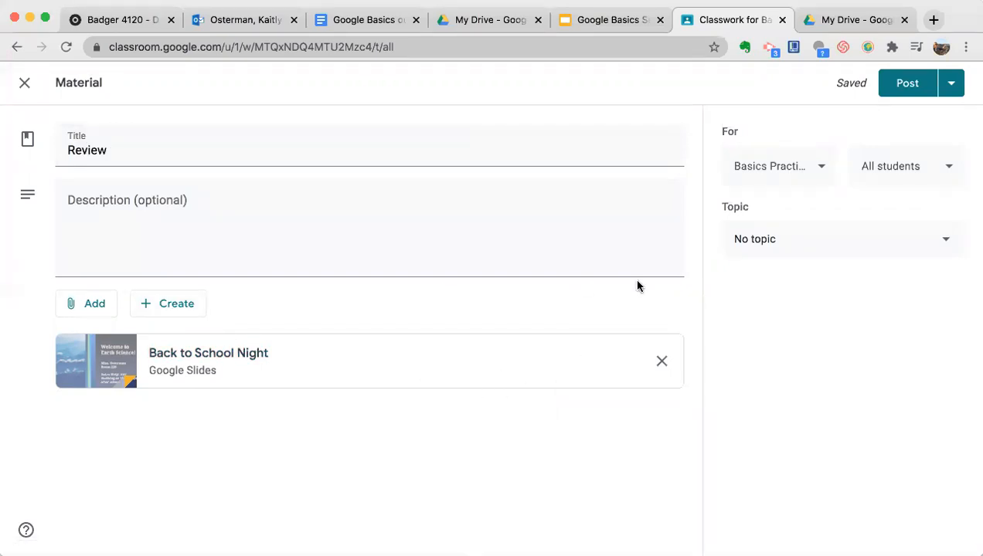
# Try out the class and student recipient choices for the Review material, keeping only Basics Practice and all students selected
pyautogui.click(780, 170)
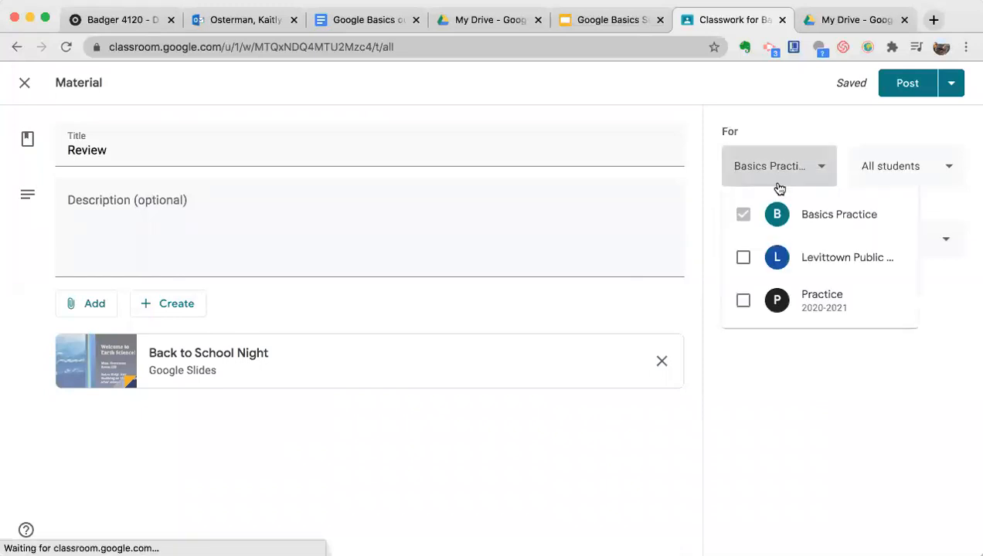
pyautogui.click(743, 306)
pyautogui.click(743, 306)
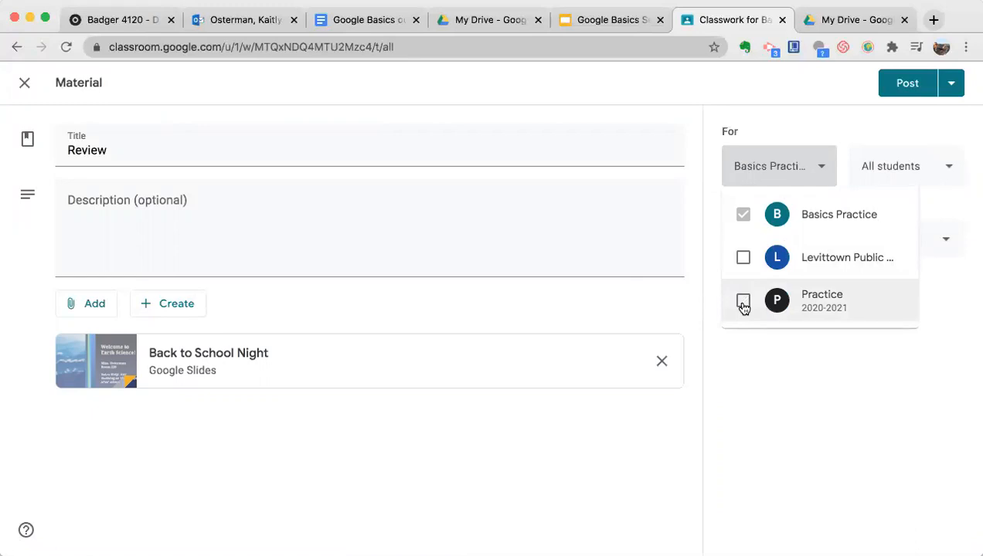
pyautogui.click(773, 174)
pyautogui.click(908, 168)
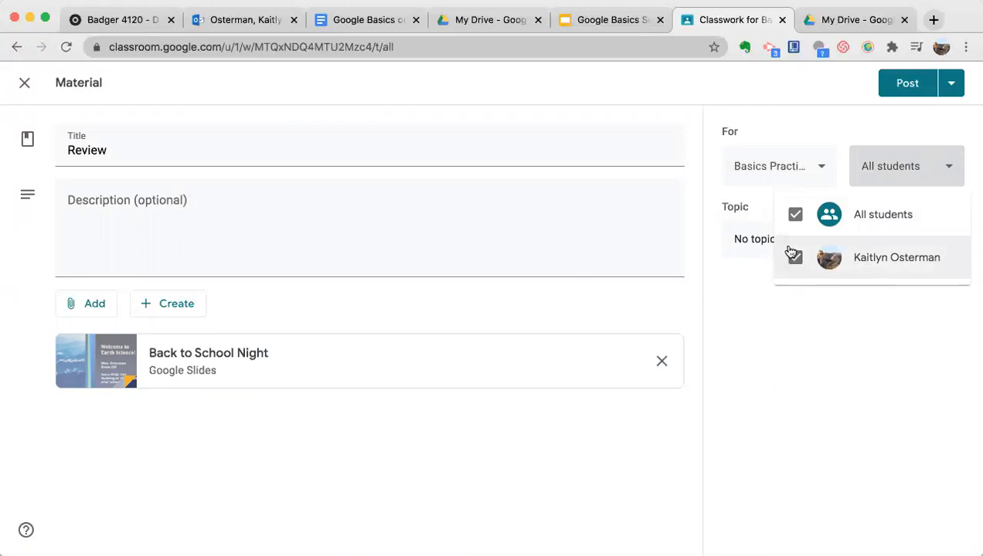
pyautogui.click(796, 215)
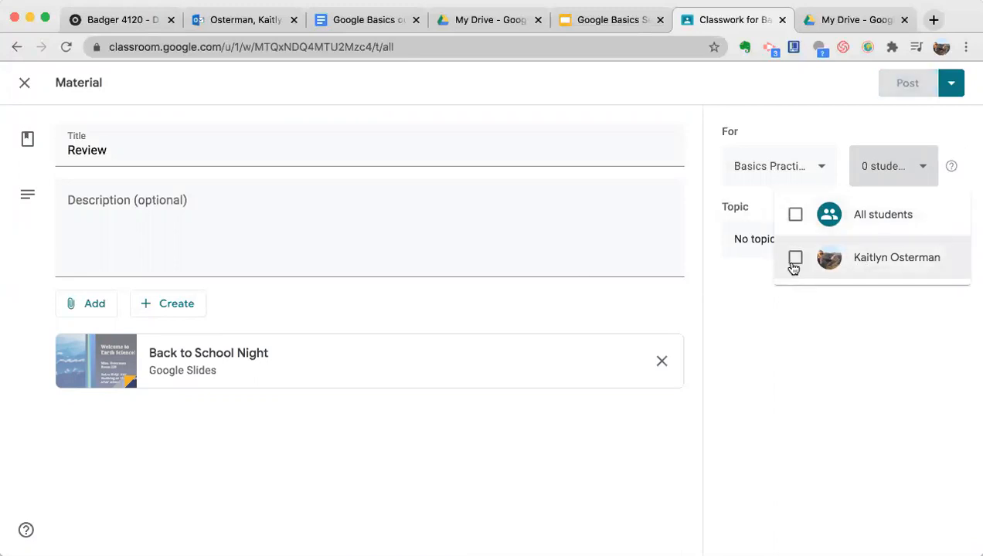
pyautogui.click(795, 217)
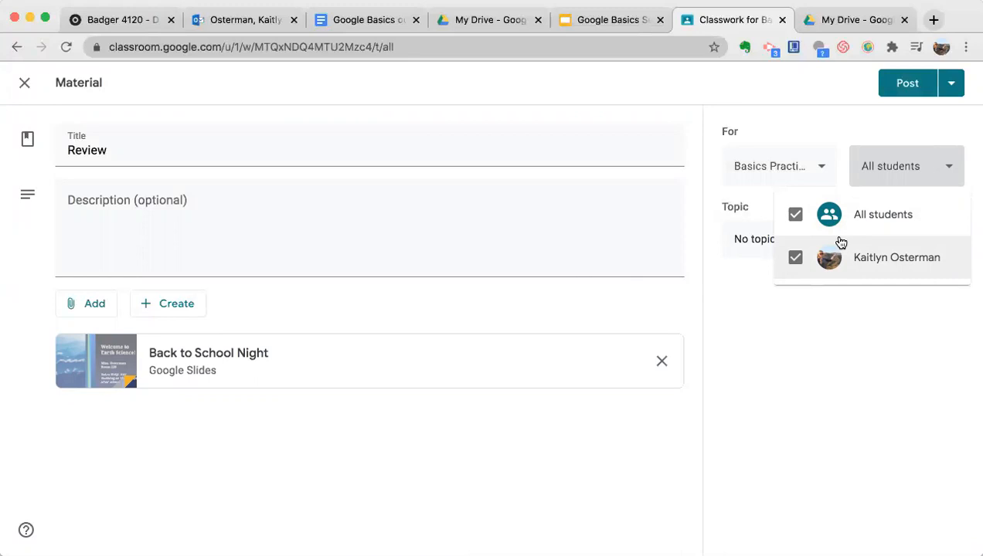
pyautogui.click(850, 306)
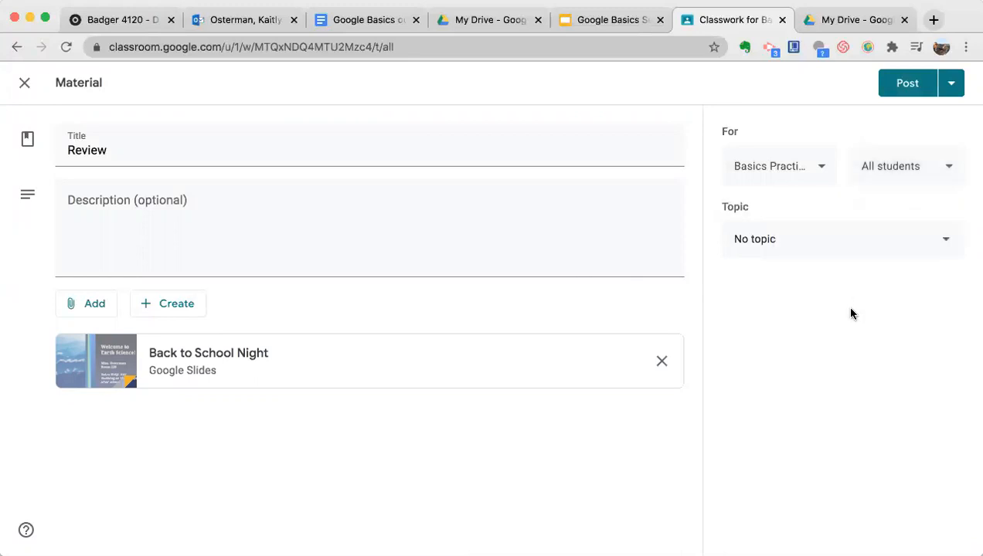
# File the Review material under the topic Week 3 (8/17-8/21) and post it to the class
pyautogui.click(765, 237)
pyautogui.click(792, 432)
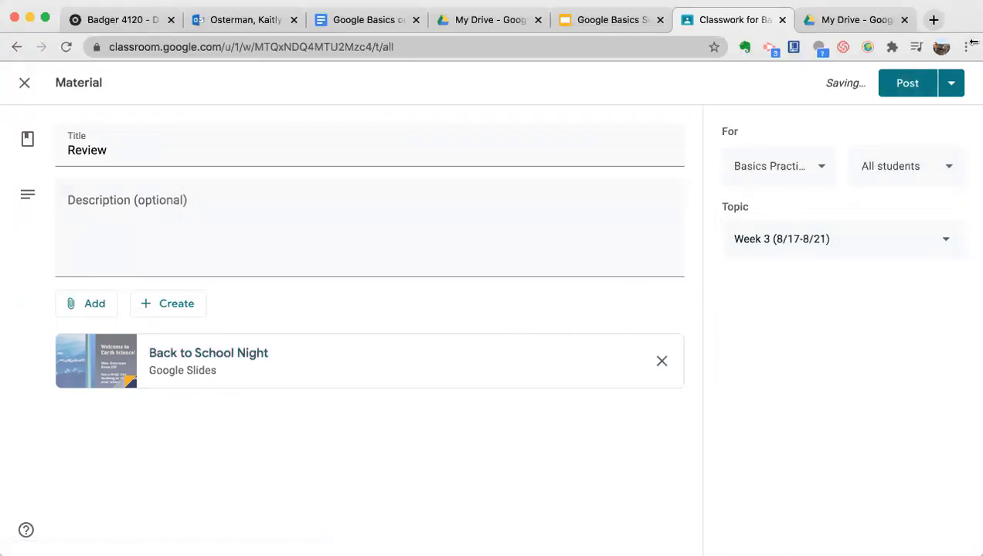
pyautogui.click(953, 85)
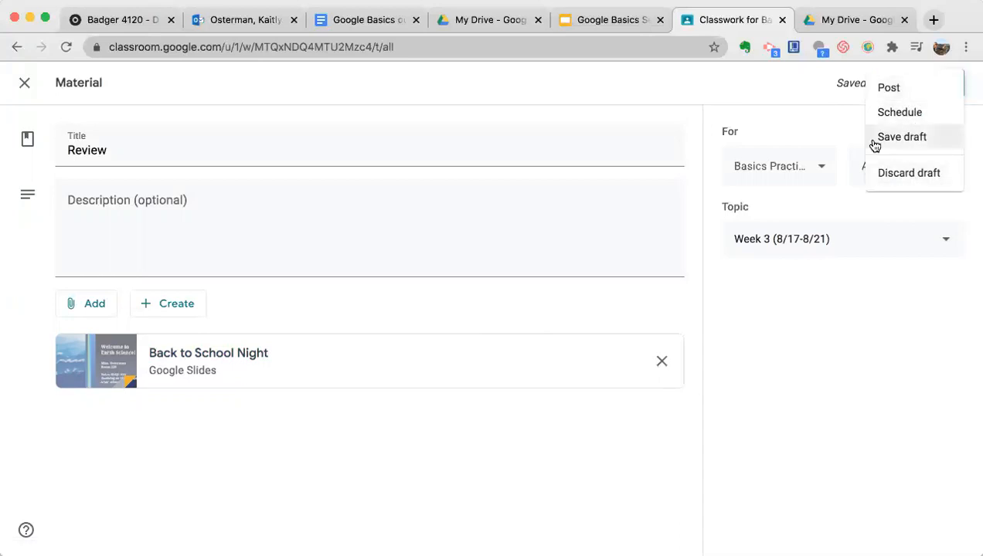
pyautogui.click(845, 101)
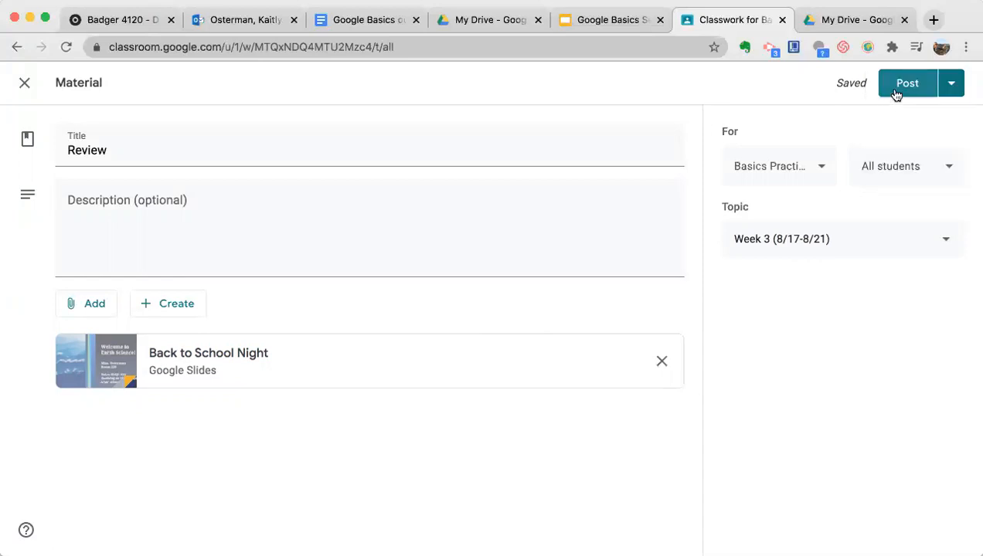
pyautogui.click(904, 84)
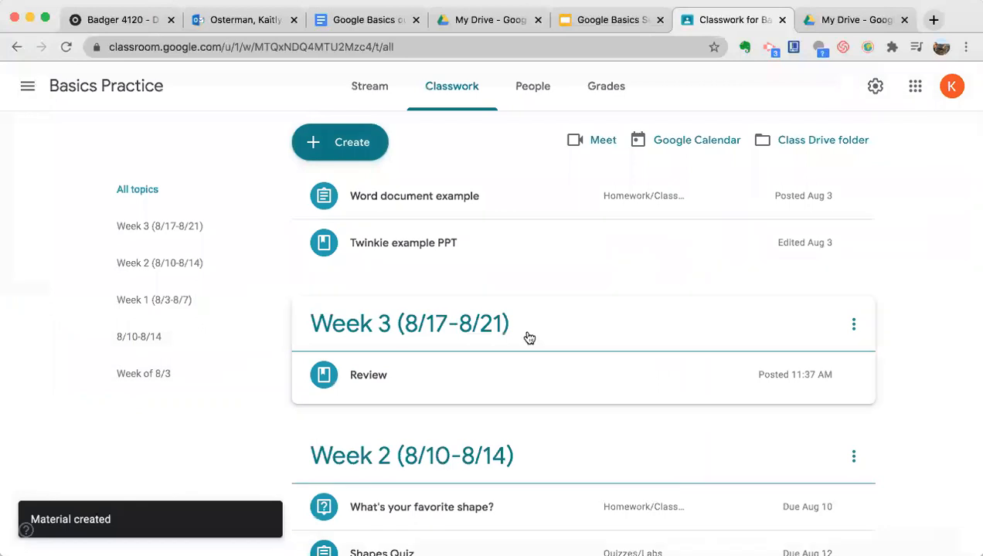
# Start a new assignment titled Review Sheet with the instructions "Fill in the review sheet and submit back"
pyautogui.scroll(-1, 529, 337)
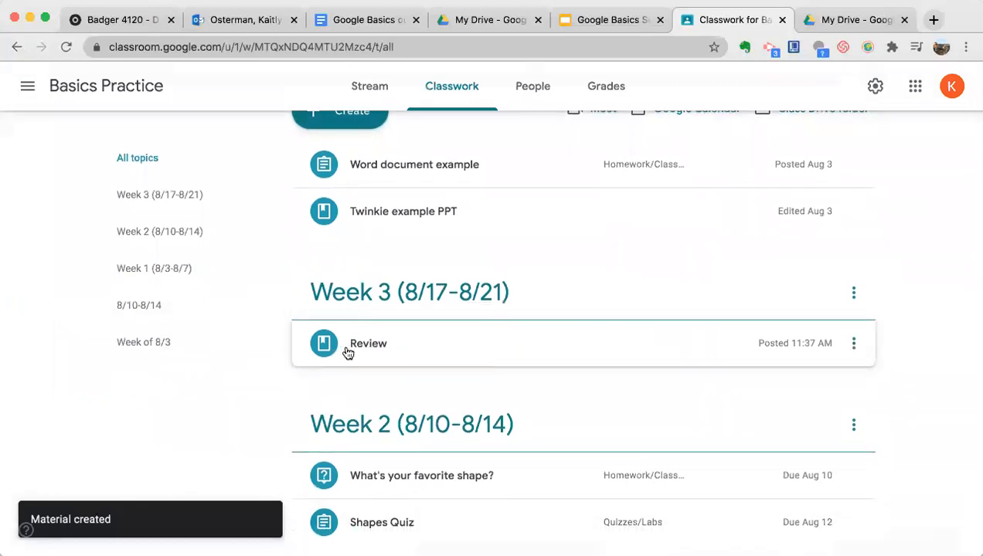
pyautogui.scroll(1, 395, 353)
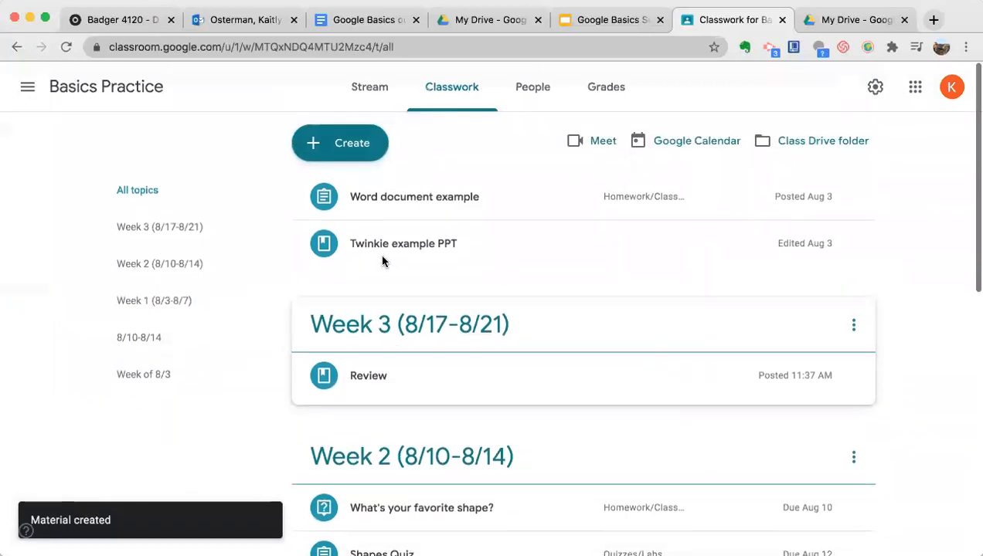
pyautogui.click(352, 144)
pyautogui.click(363, 190)
pyautogui.write('Review Sheet')
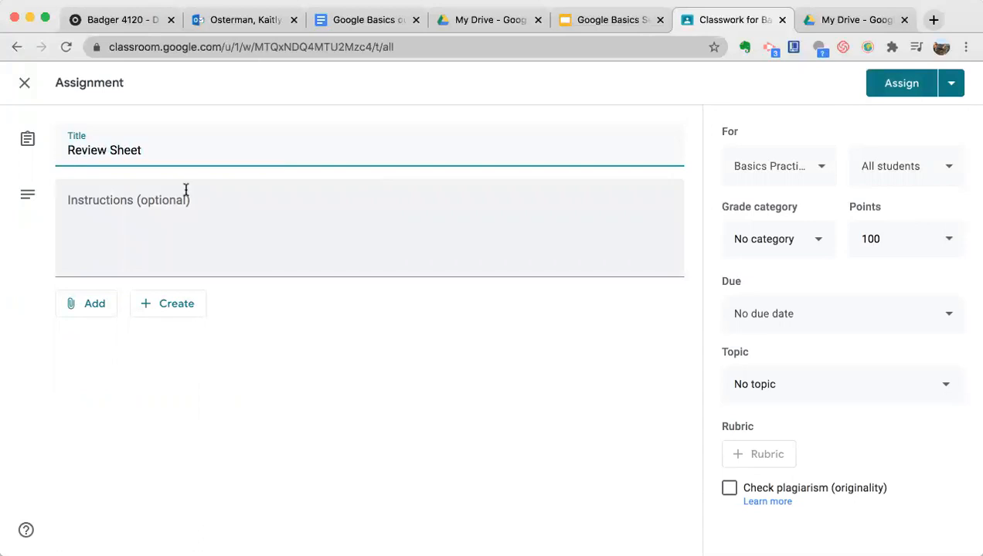
pyautogui.click(149, 245)
pyautogui.write('Fill in the review sheet and submit back')
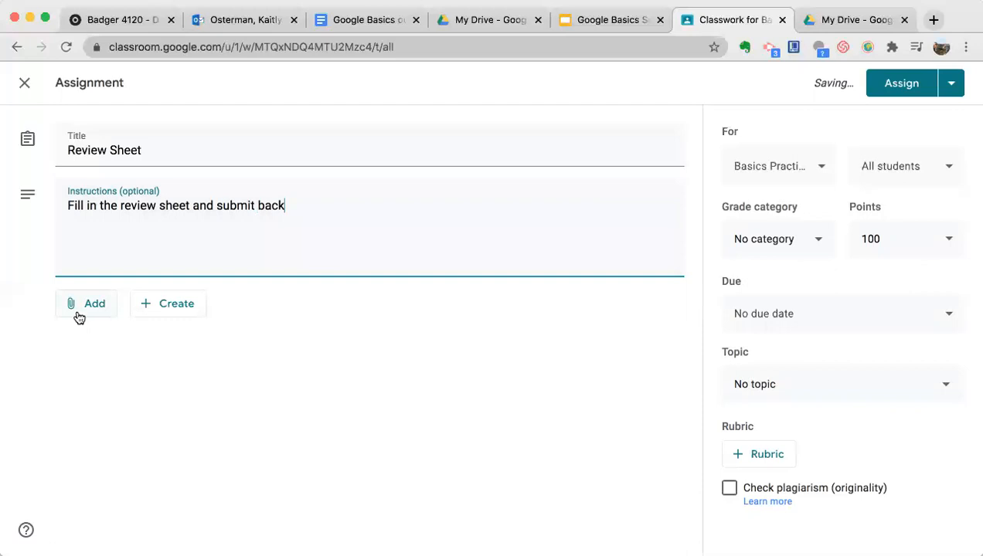
pyautogui.click(79, 317)
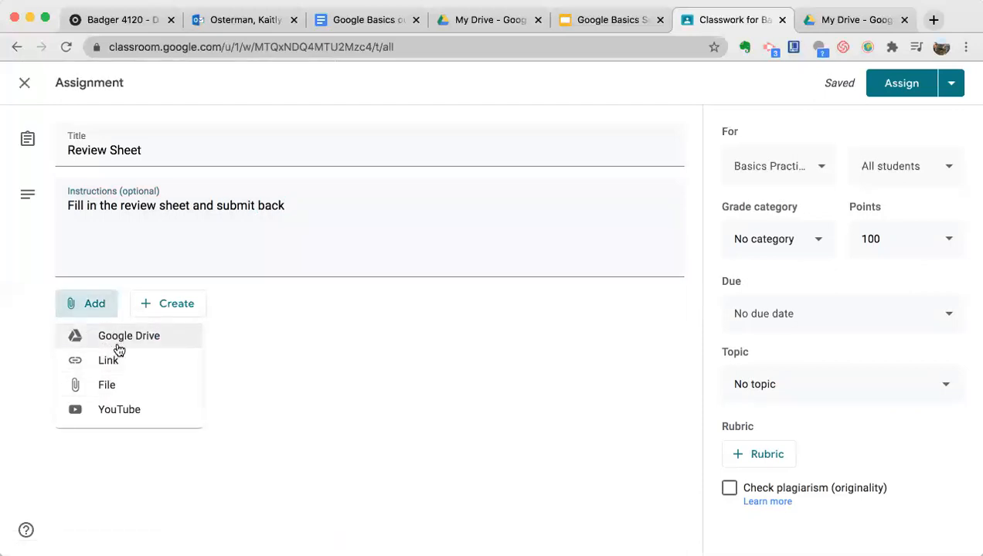
pyautogui.click(161, 313)
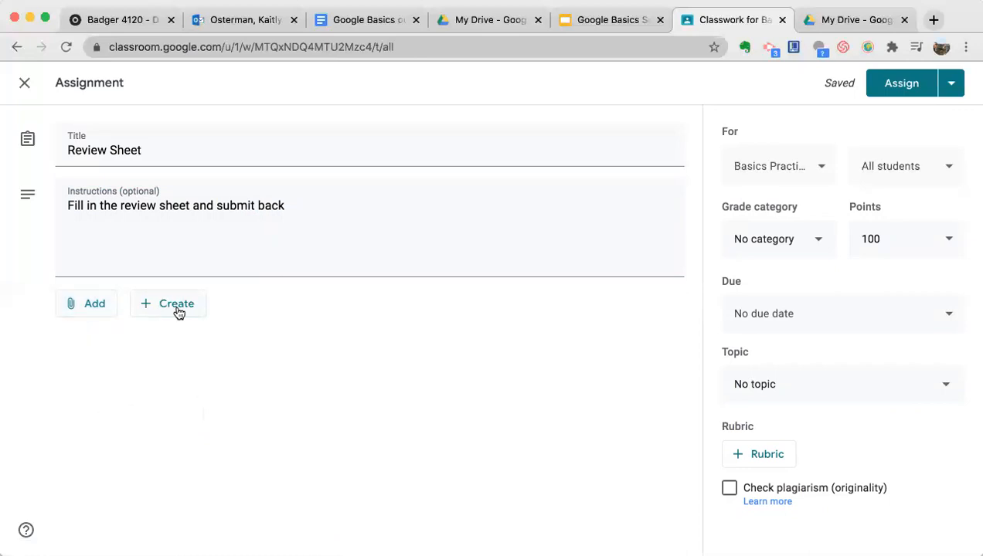
pyautogui.click(184, 312)
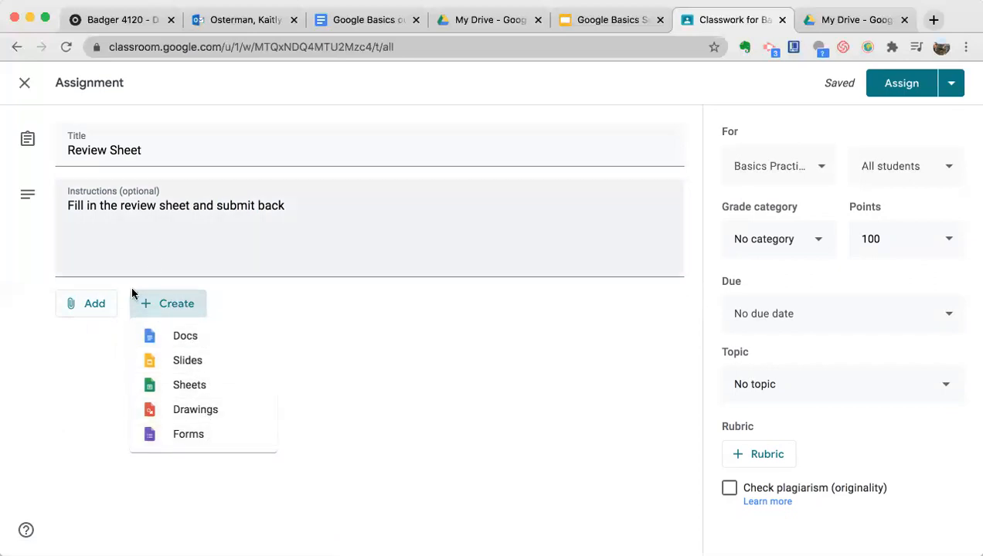
pyautogui.click(224, 288)
# Attach the Google Basics outline and links document from Google Drive and have a copy made for each student
pyautogui.click(86, 313)
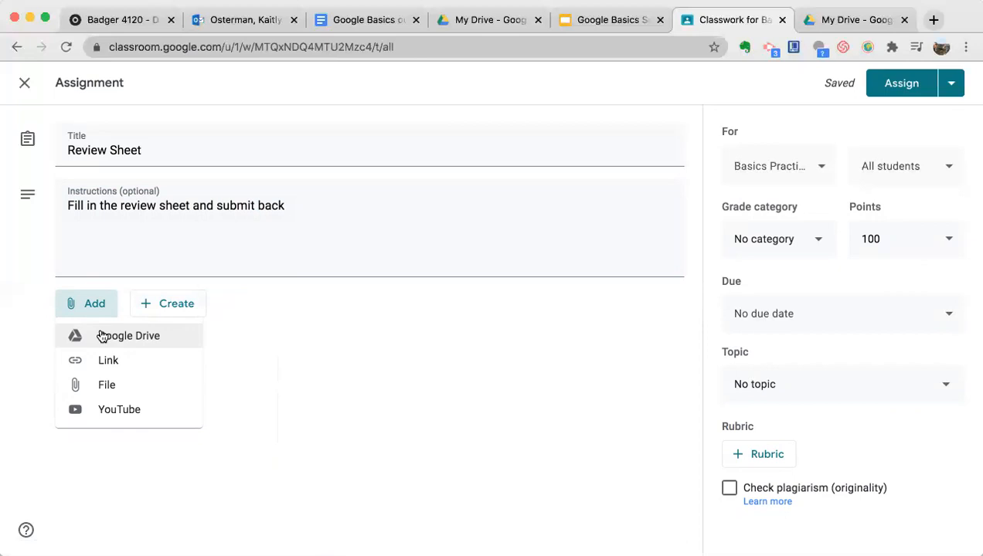
pyautogui.click(101, 337)
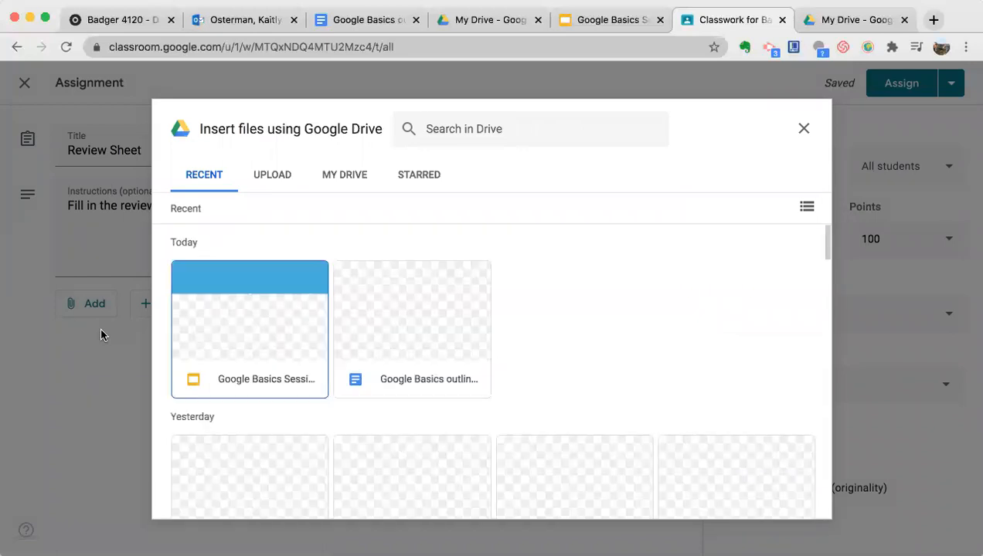
pyautogui.click(396, 351)
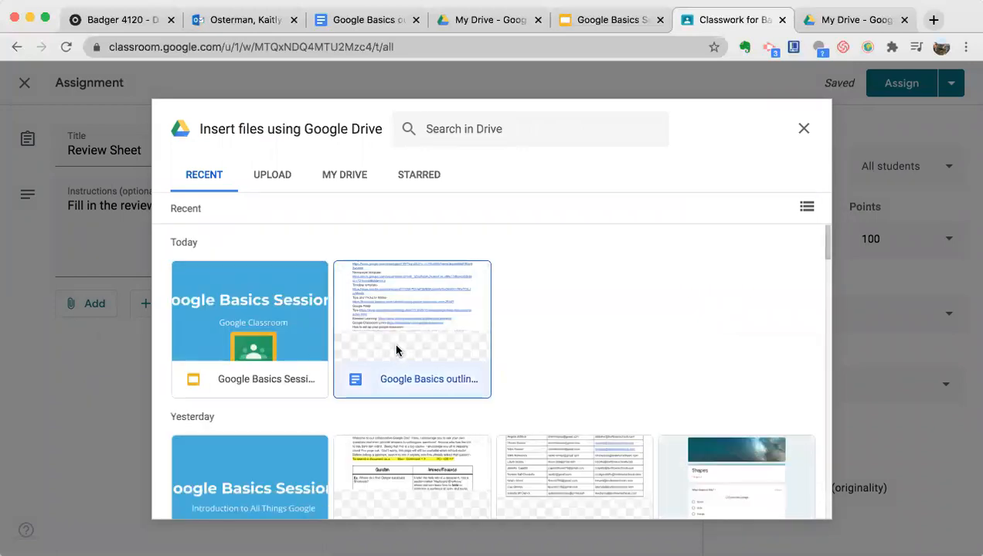
pyautogui.click(790, 508)
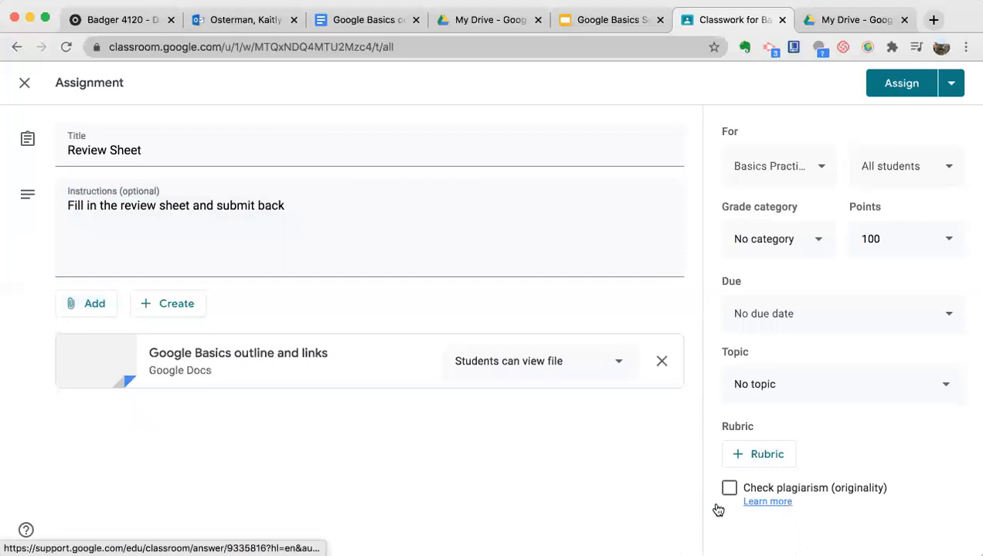
pyautogui.click(527, 368)
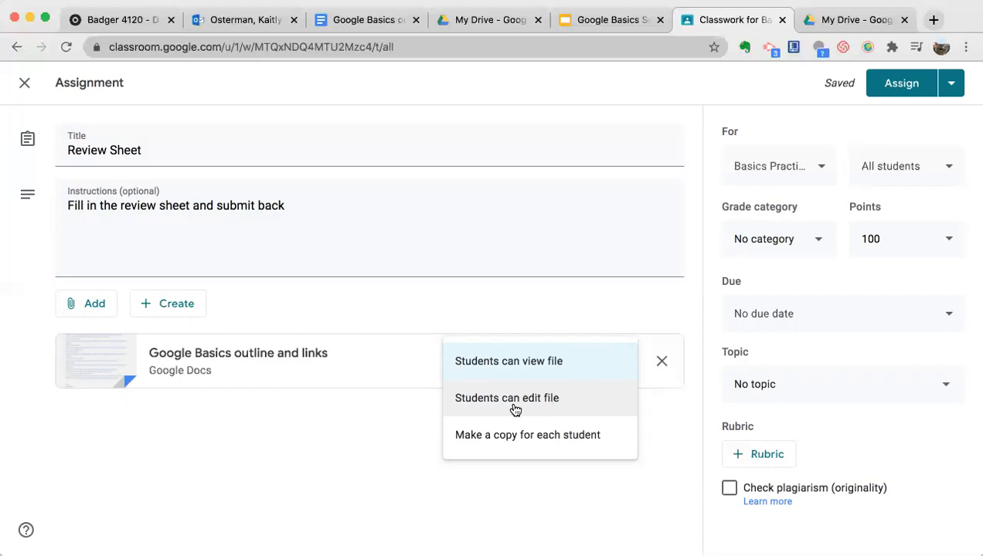
pyautogui.click(510, 432)
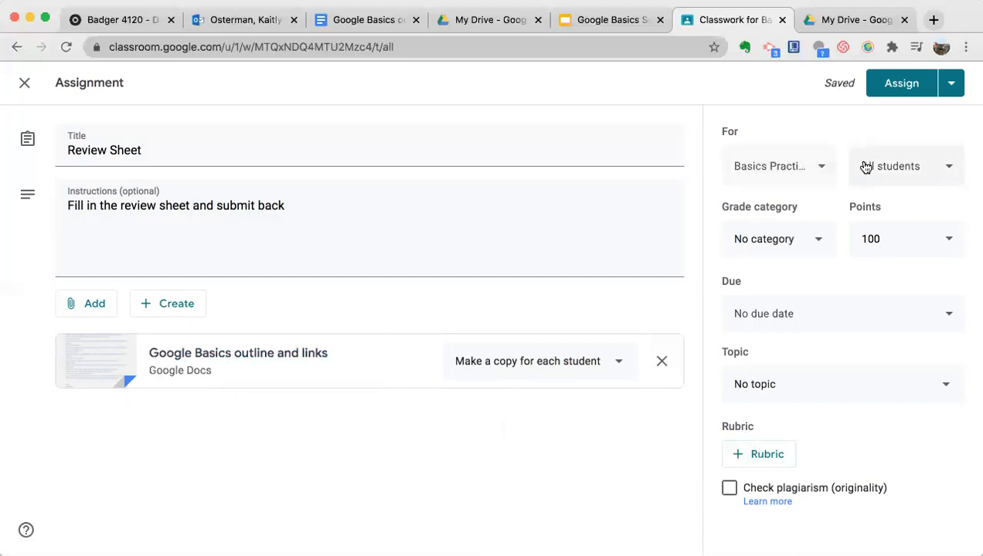
# Set the assignment's grade category to Quizzes/Labs and its points to 50
pyautogui.click(773, 240)
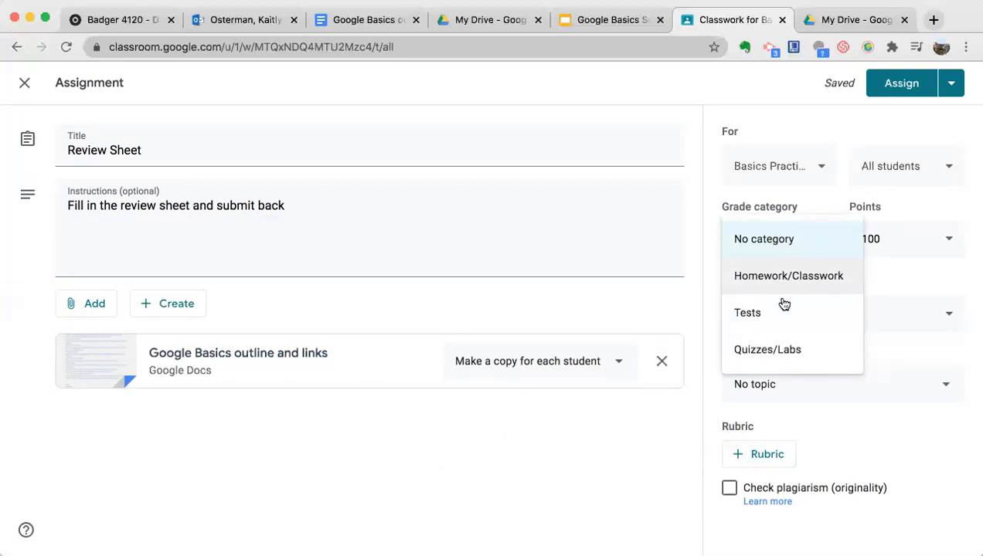
pyautogui.click(779, 354)
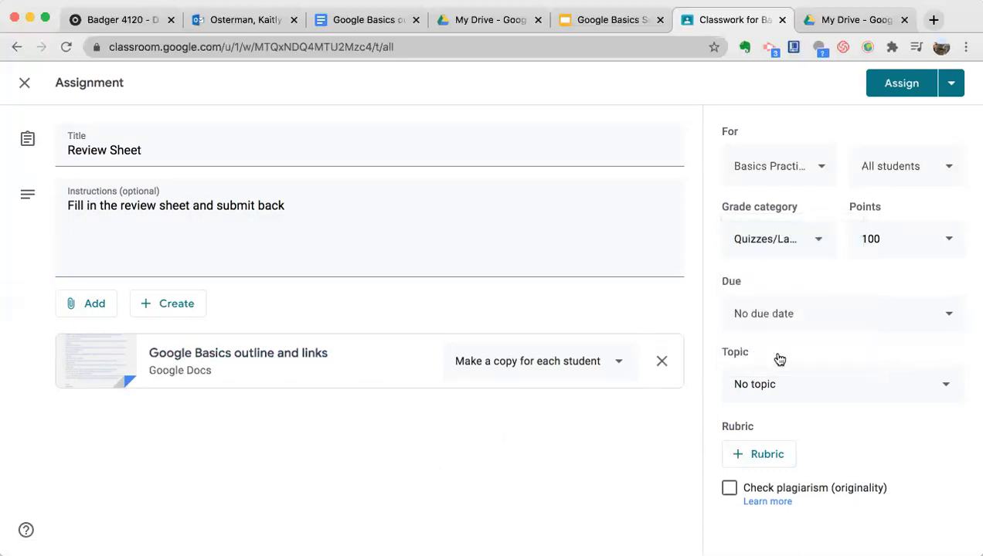
pyautogui.click(882, 238)
pyautogui.press('BackSpace')
pyautogui.press('BackSpace')
pyautogui.press('BackSpace')
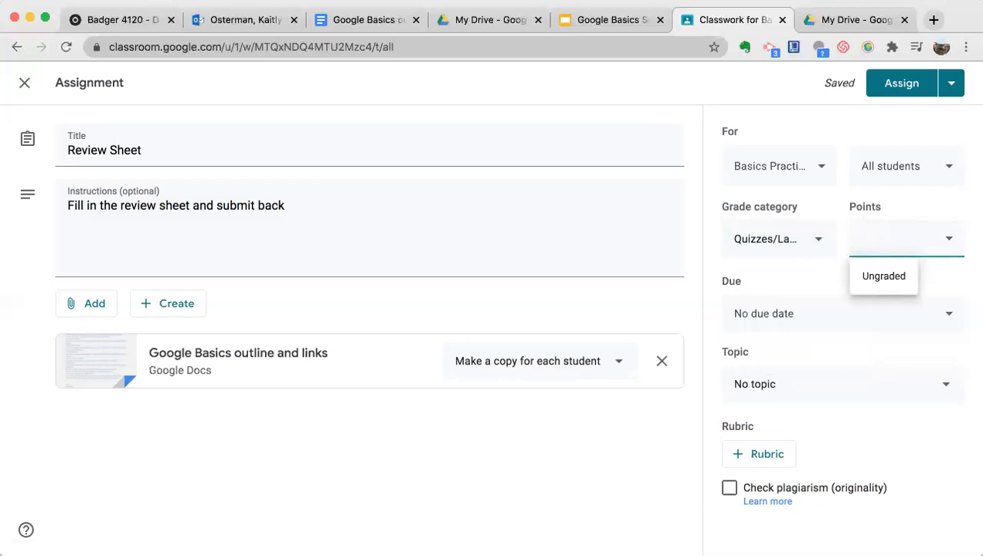
pyautogui.write('50')
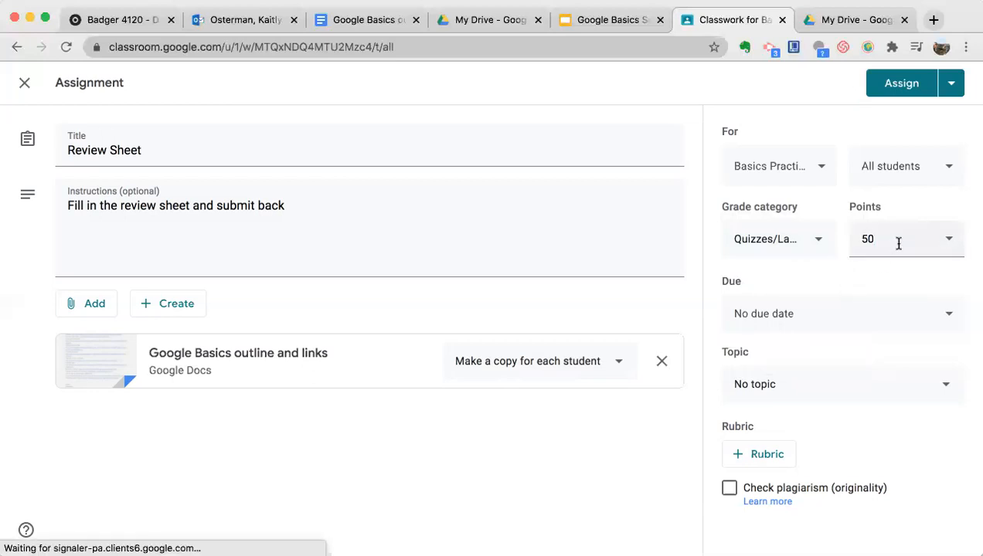
pyautogui.click(942, 276)
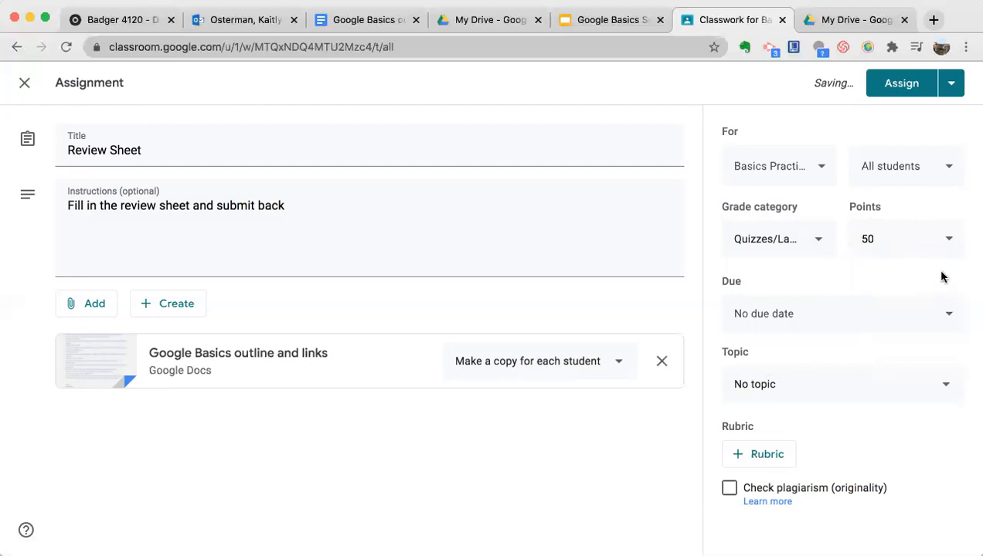
# Set the assignment's due date to Aug 19, 2020 at 12:00 PM
pyautogui.click(764, 323)
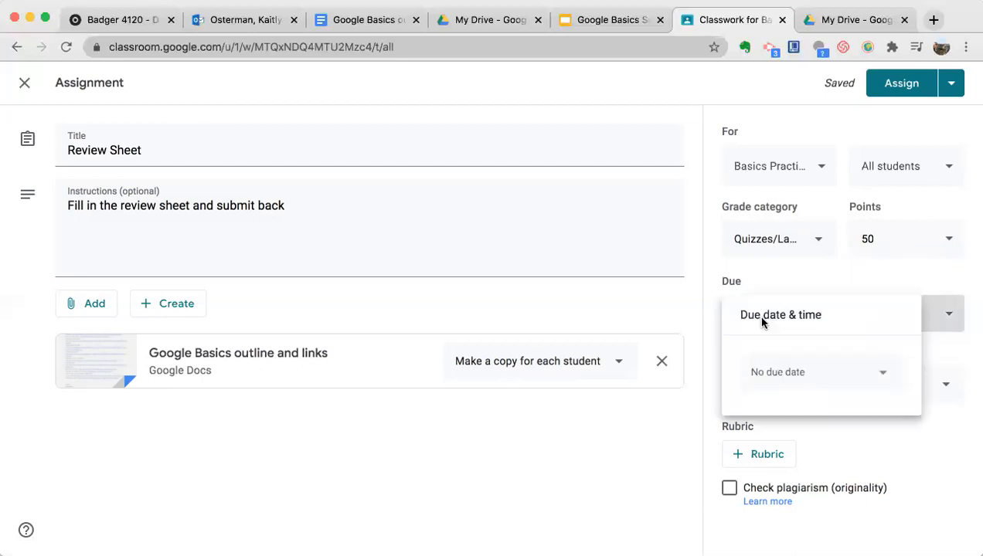
pyautogui.click(791, 382)
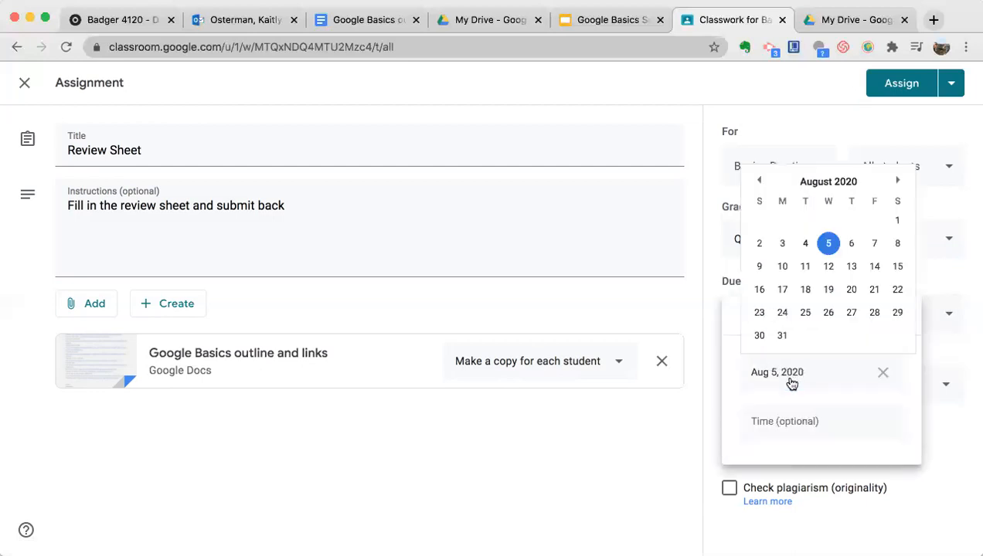
pyautogui.click(827, 290)
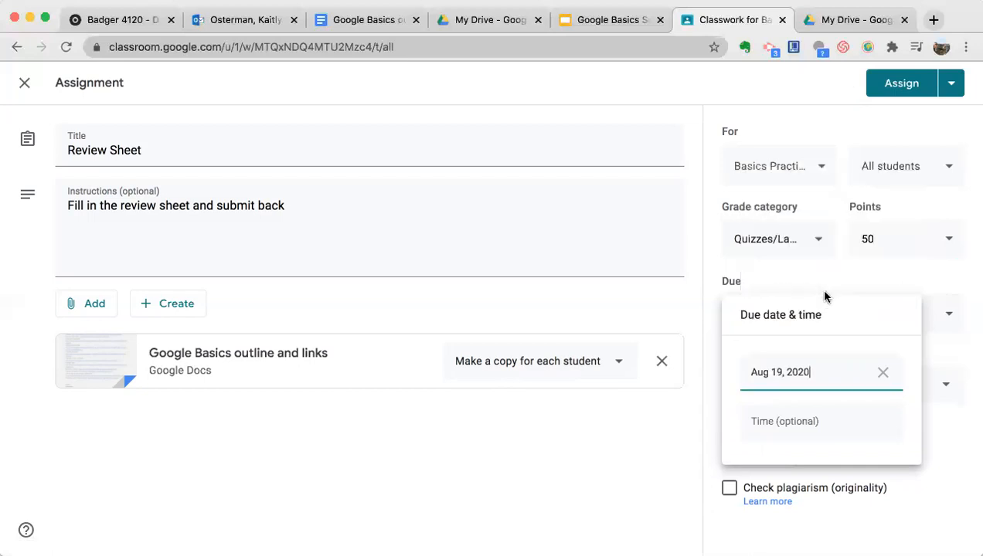
pyautogui.click(796, 422)
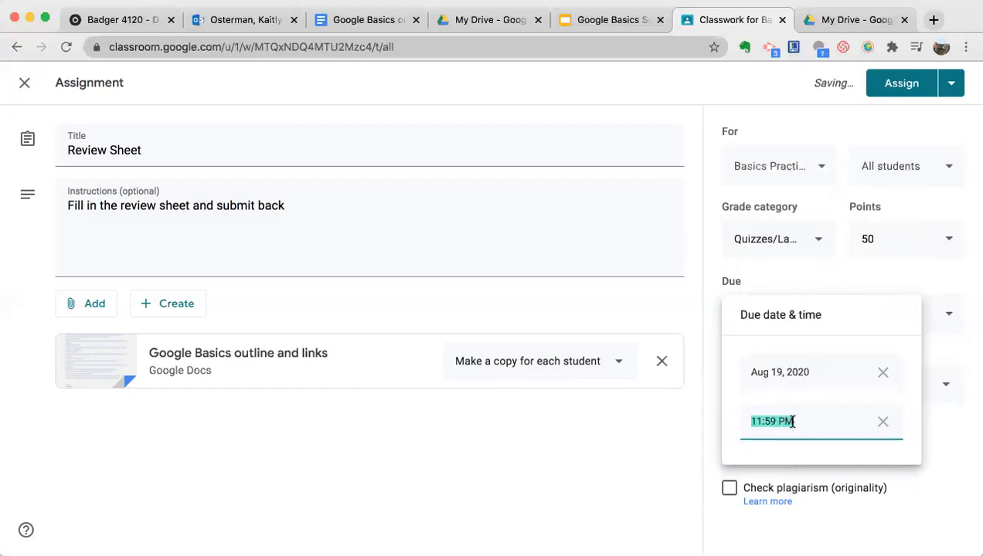
pyautogui.write('1')
pyautogui.press('BackSpace')
pyautogui.write('12pm')
pyautogui.click(803, 448)
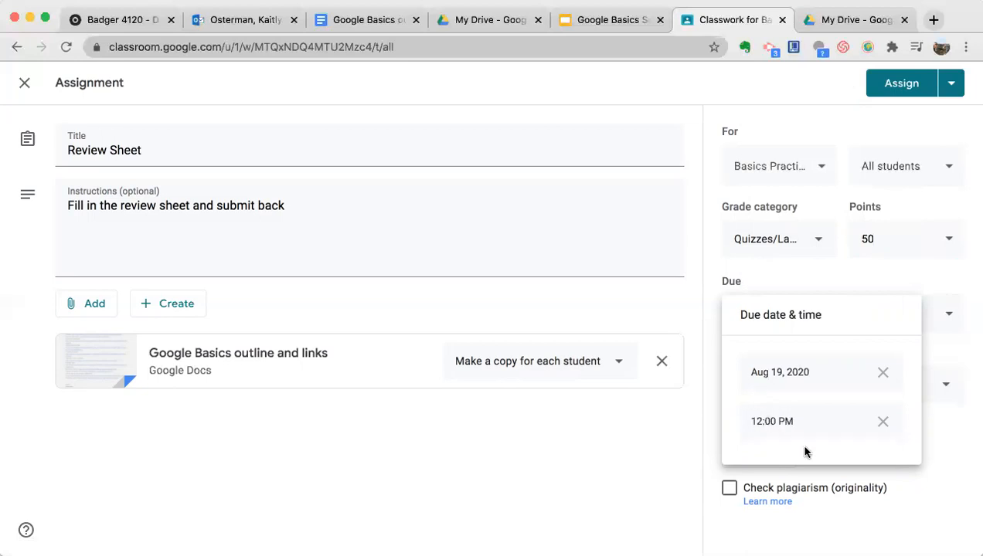
pyautogui.click(684, 421)
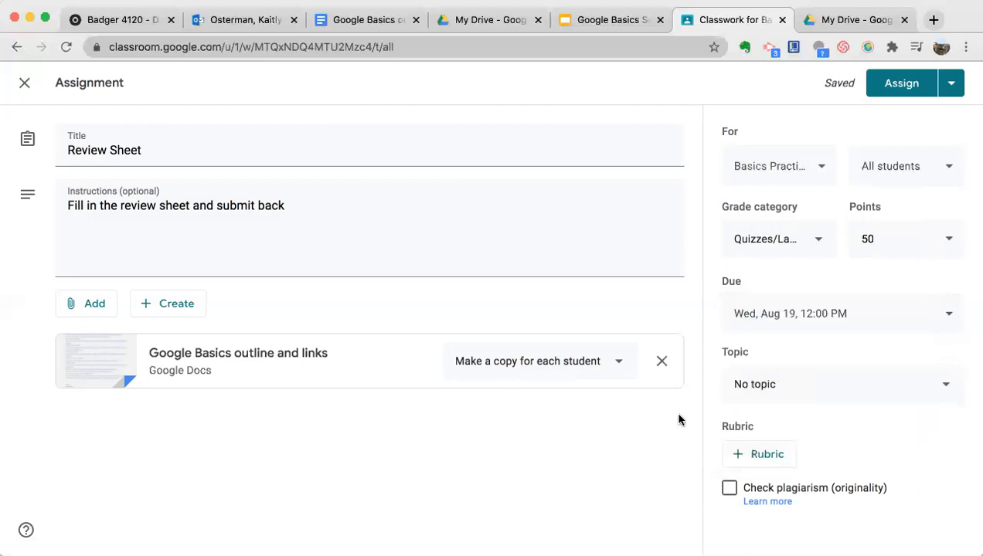
# File the Review Sheet assignment under the topic Week 3 (8/17-8/21) and assign it to the class
pyautogui.click(816, 385)
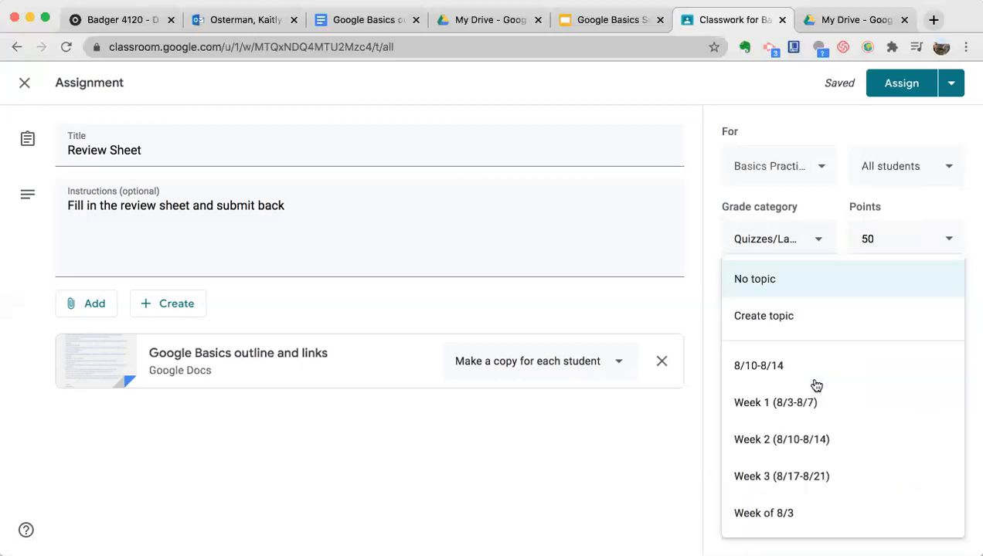
pyautogui.click(772, 473)
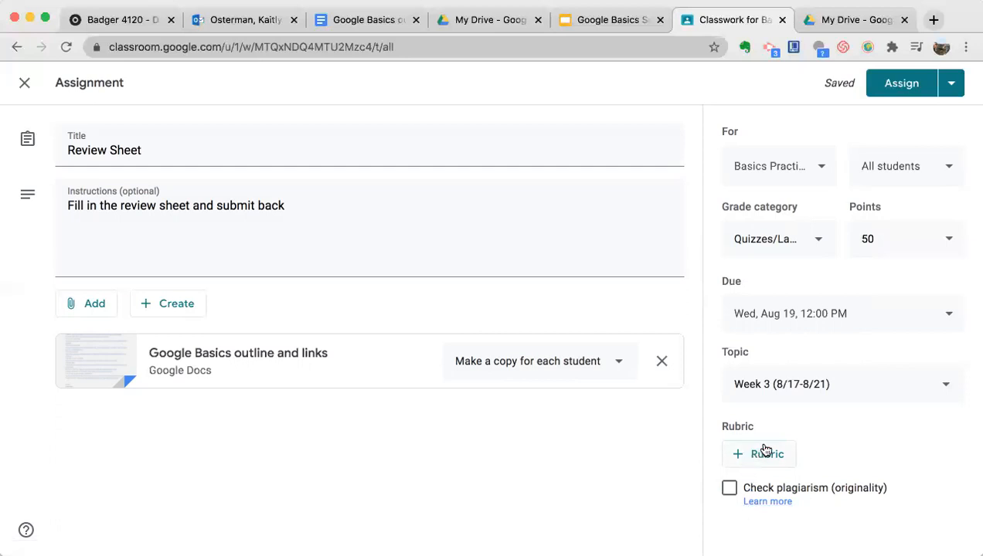
pyautogui.click(902, 85)
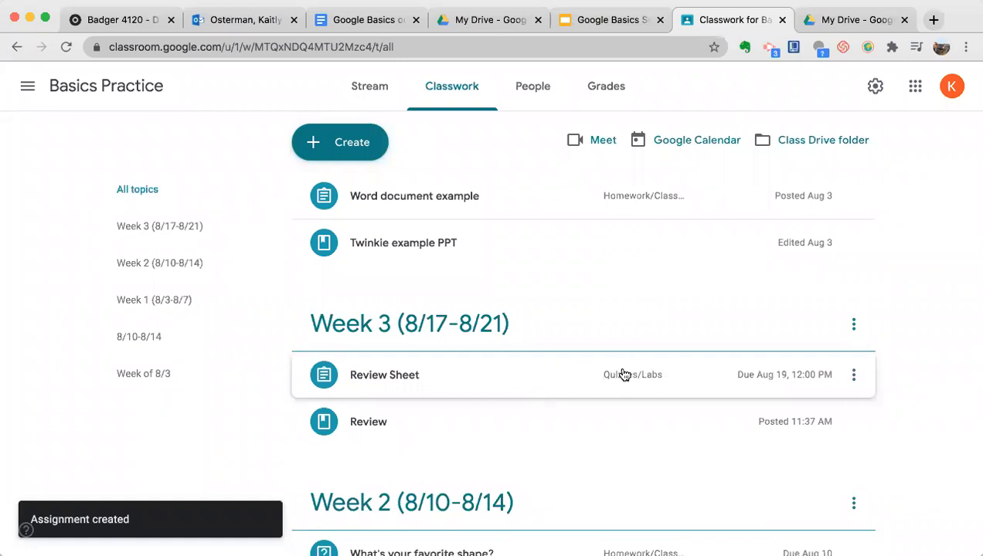
# Expand the posted Review Sheet assignment under Week 3 and review its instructions, attachment and submission status
pyautogui.click(441, 374)
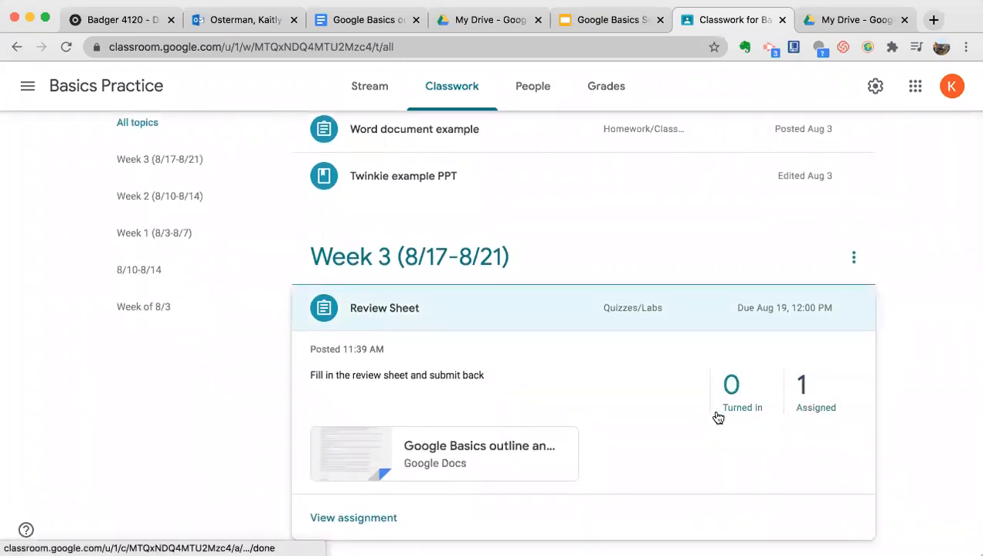
pyautogui.scroll(-1, 608, 434)
pyautogui.scroll(1, 458, 392)
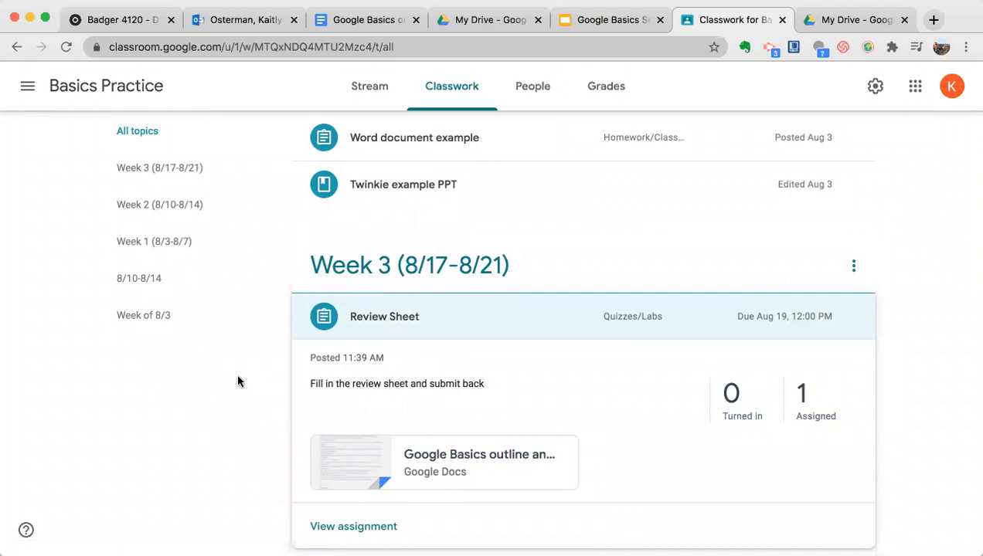
pyautogui.scroll(1, 323, 373)
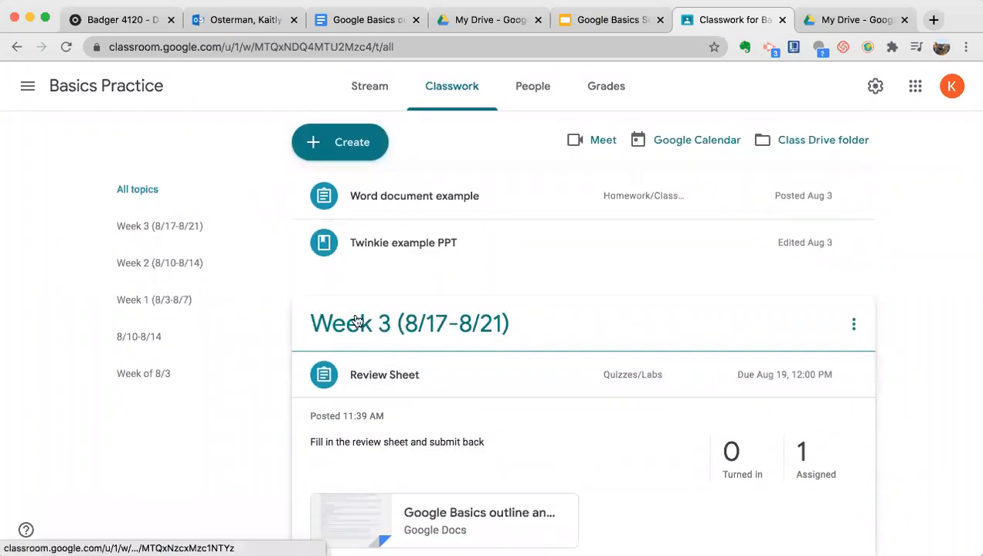
pyautogui.scroll(-1, 356, 320)
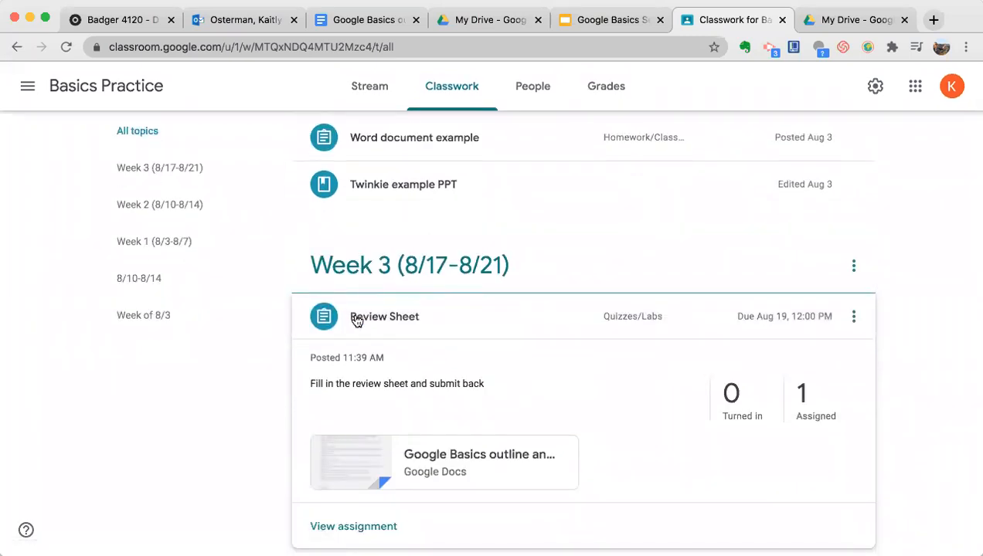
pyautogui.scroll(1, 390, 299)
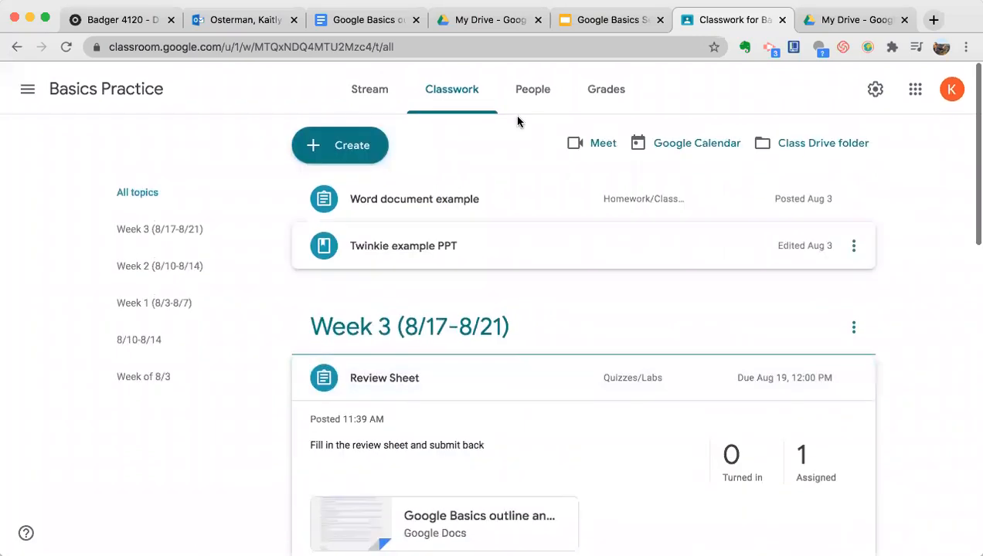